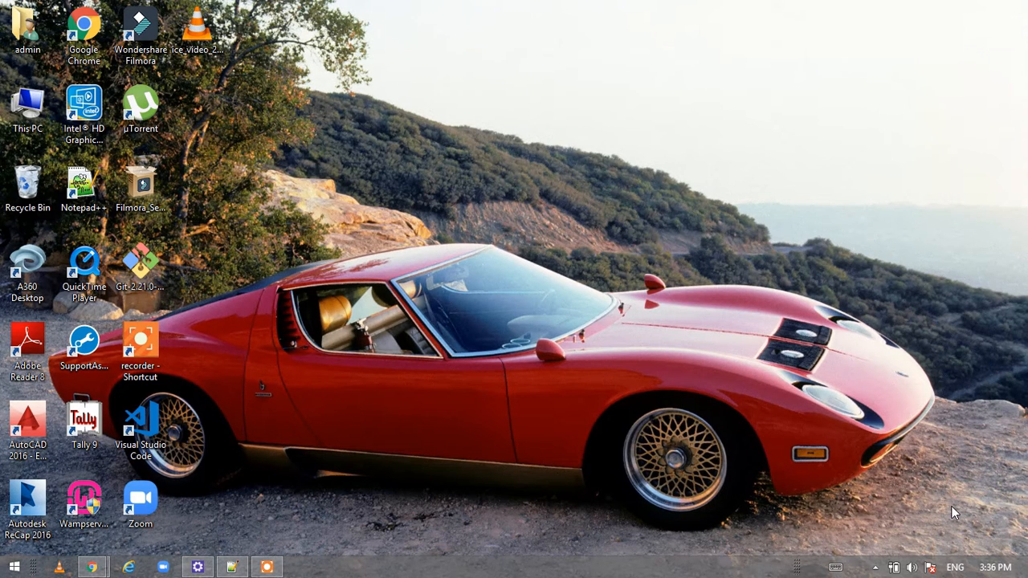
Launch Google Chrome from its desktop shortcut
double_click(83, 30)
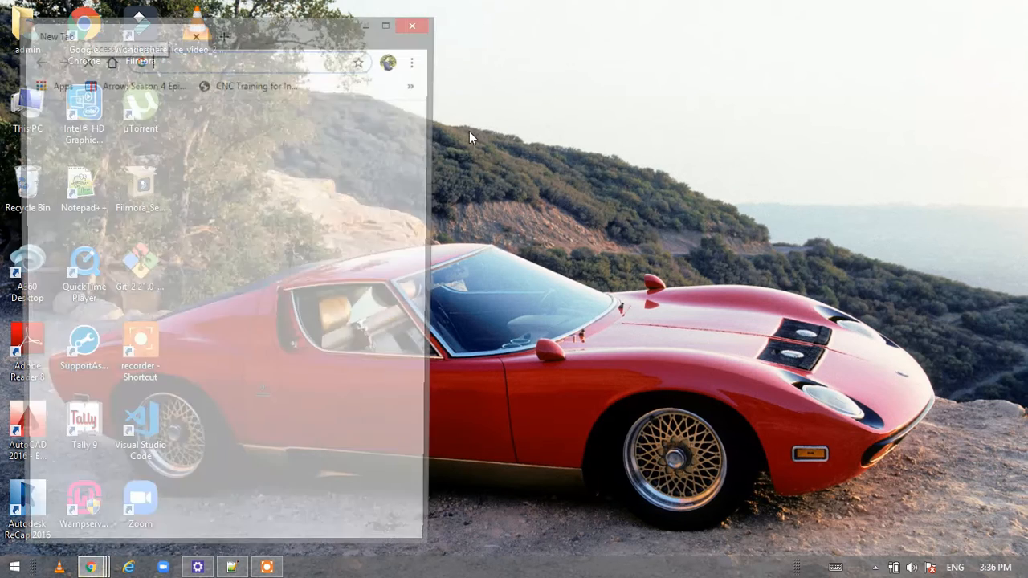
Maximize Chrome, search 'download oracle express edition' and open the oracle.com XE Downloads result
left_click(389, 24)
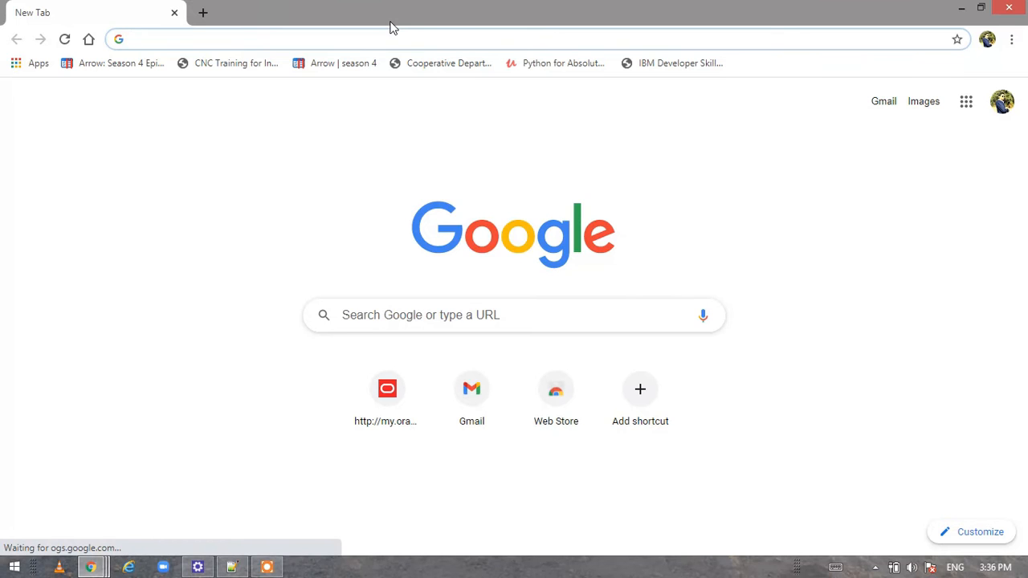
type("download")
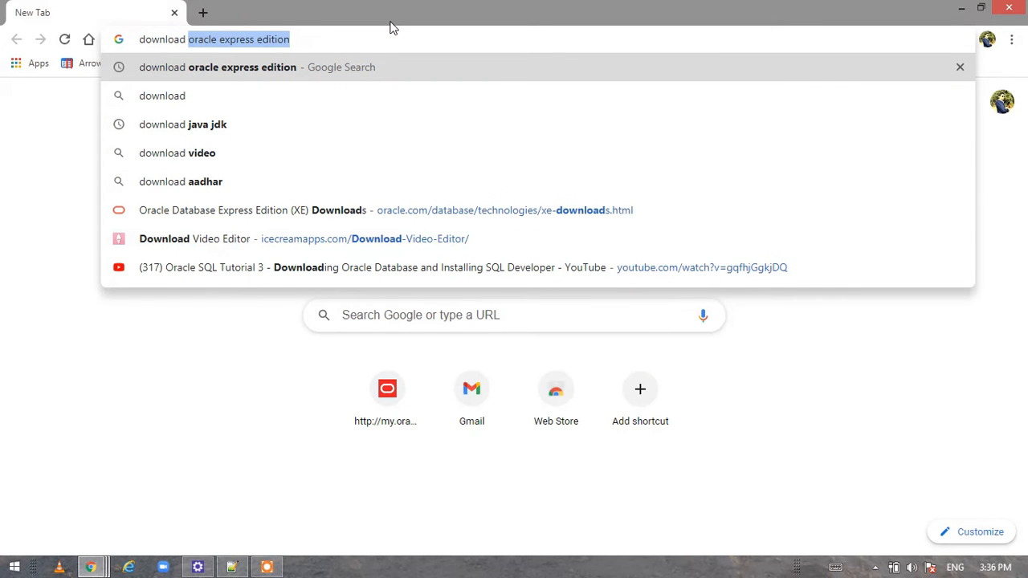
key("BackSpace")
key("Return")
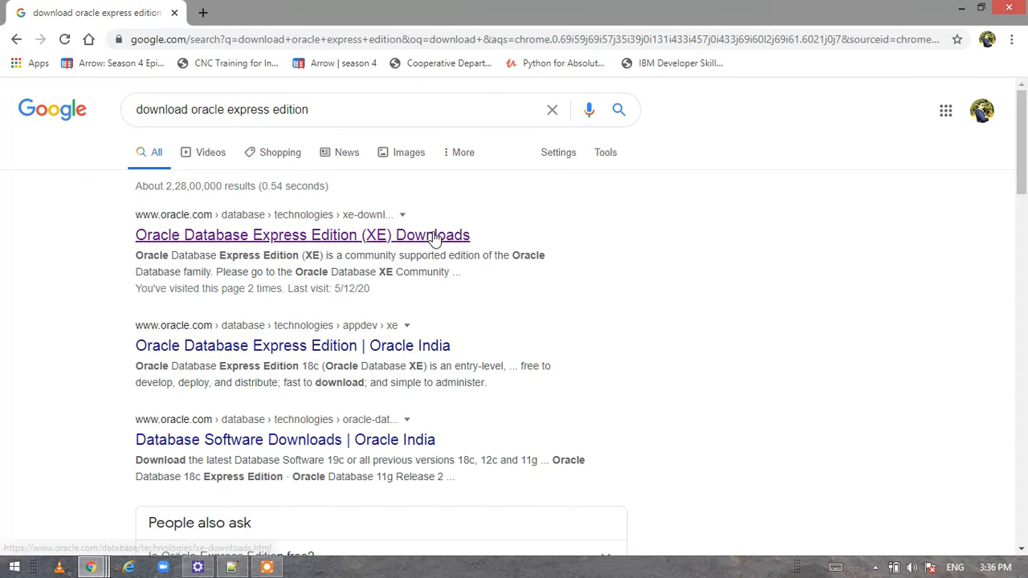
left_click(436, 234)
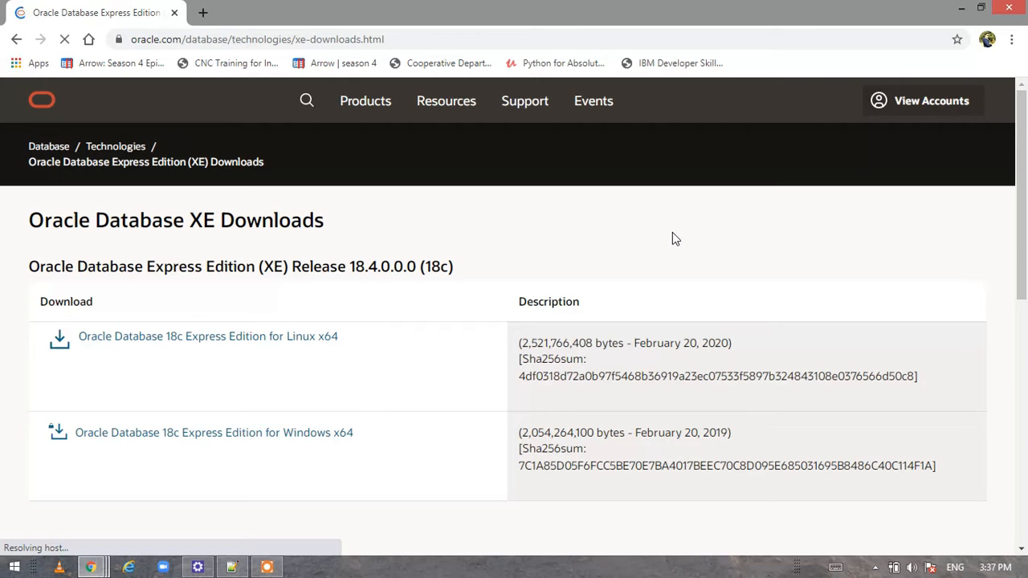
scroll(702, 268, "down", 1)
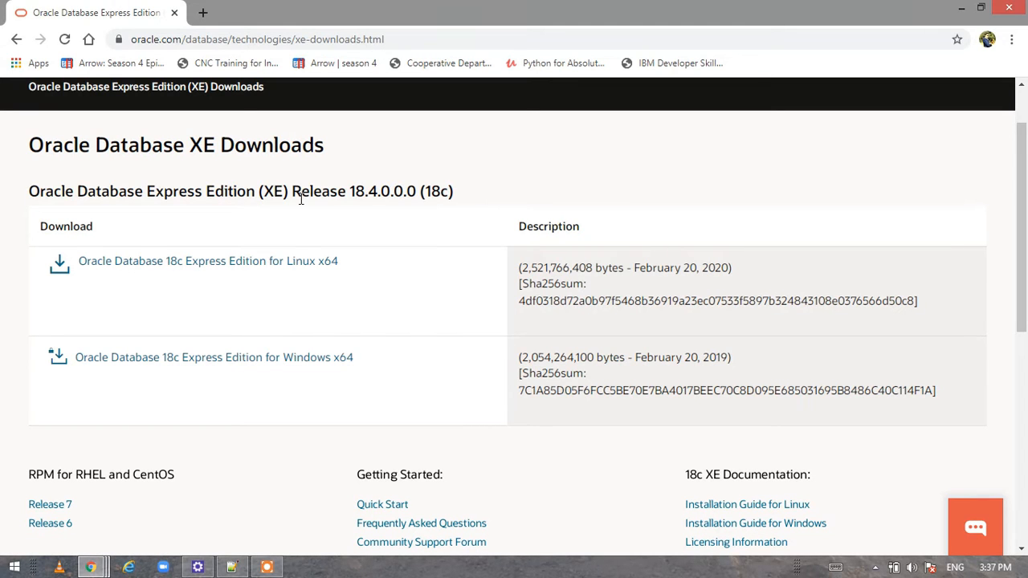
scroll(407, 345, "down", 3)
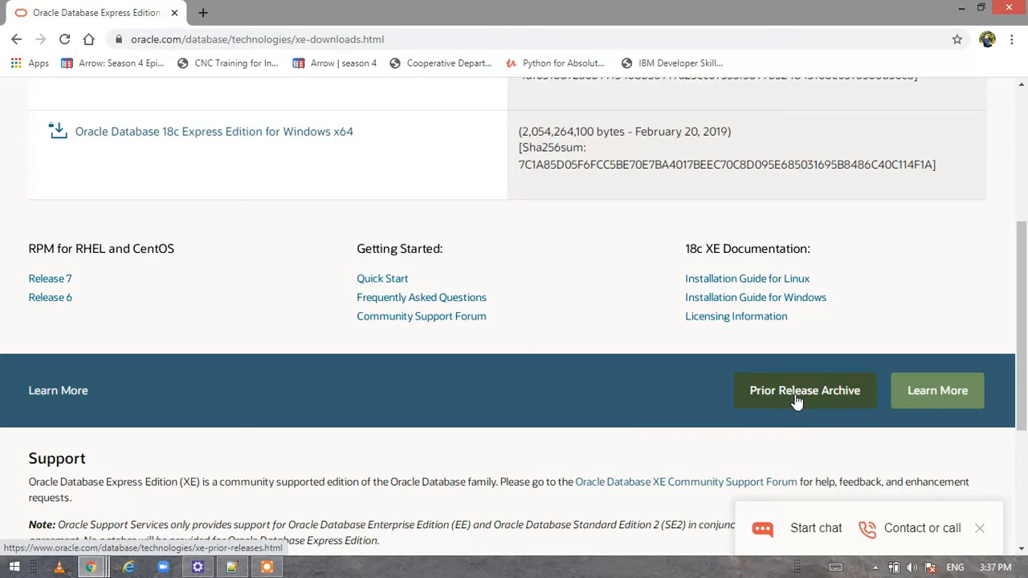
Go to the Prior Release Archive and scroll to the 11gR2 Express Edition links
left_click(796, 401)
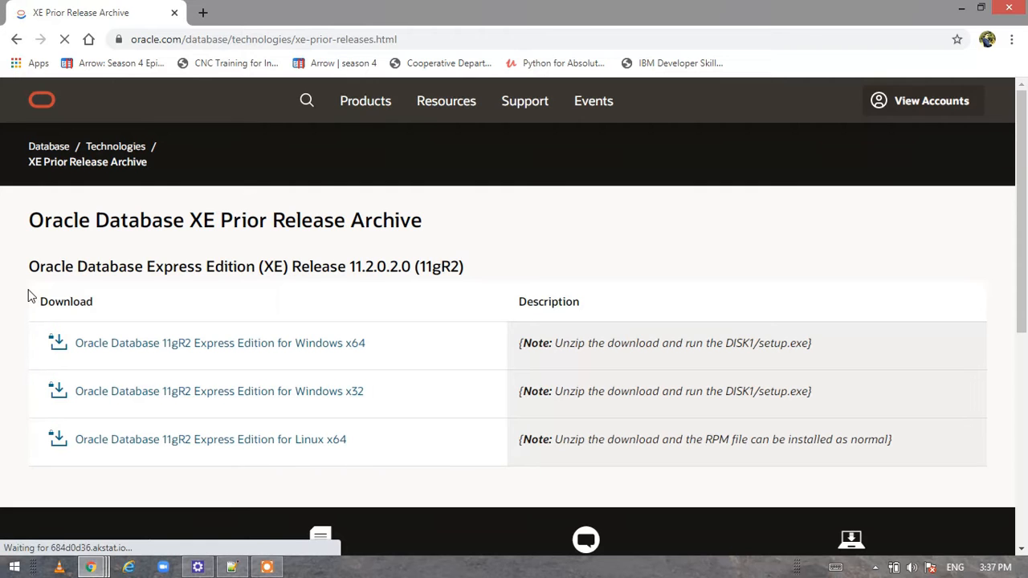
scroll(30, 298, "down", 2)
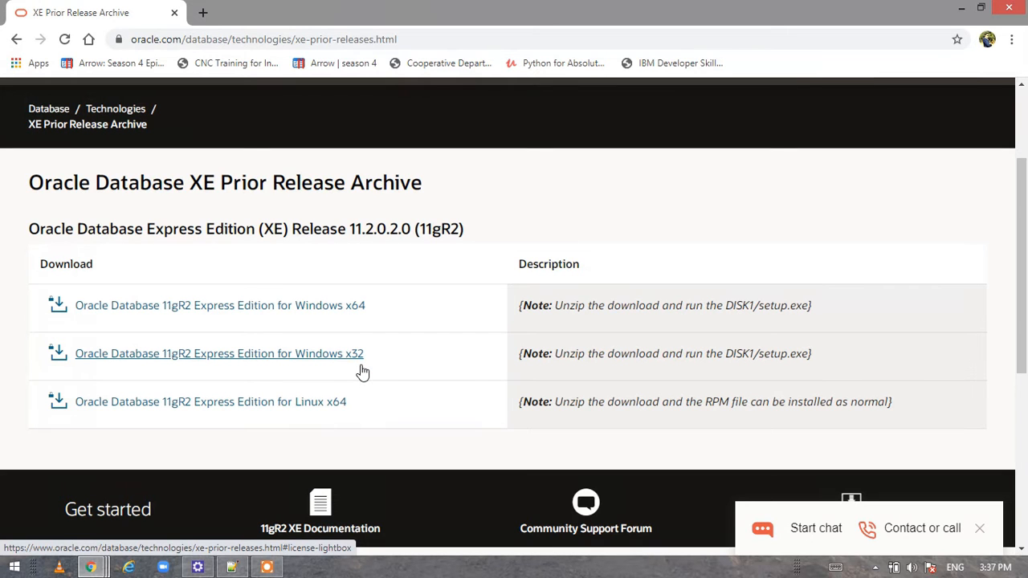
Accept the Oracle licence and save the Windows x64 OracleXE112_Win64.zip into Downloads
left_click(317, 308)
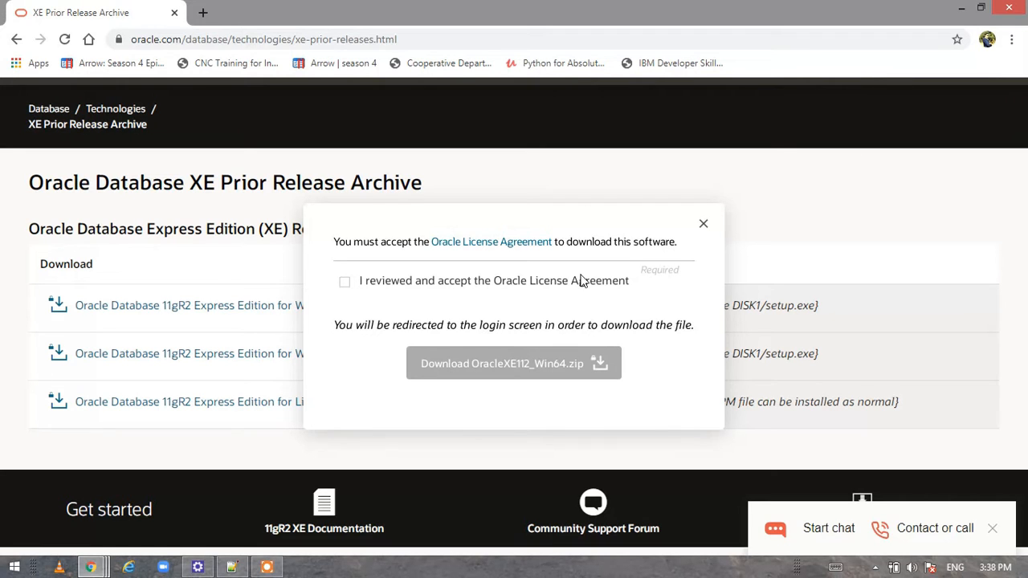
left_click(344, 282)
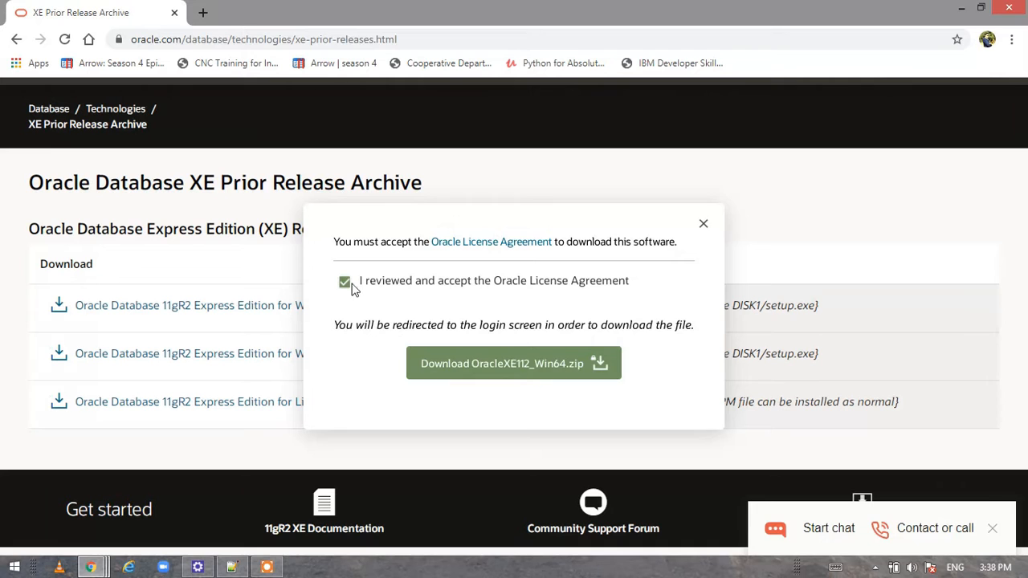
left_click(474, 371)
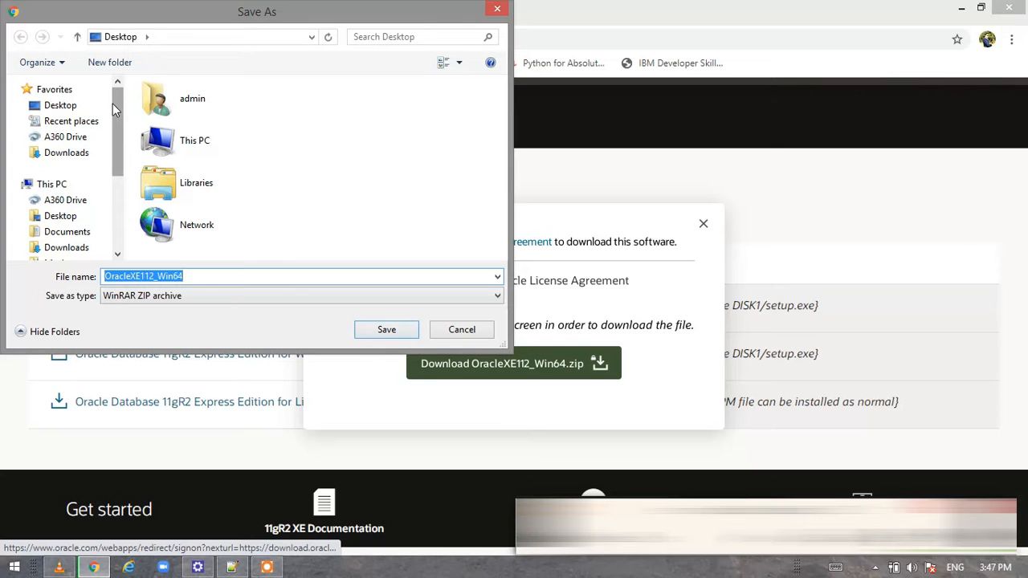
mouse_move(117, 139)
left_mouse_down()
mouse_move(123, 167)
mouse_move(119, 138)
left_mouse_up()
left_click(74, 156)
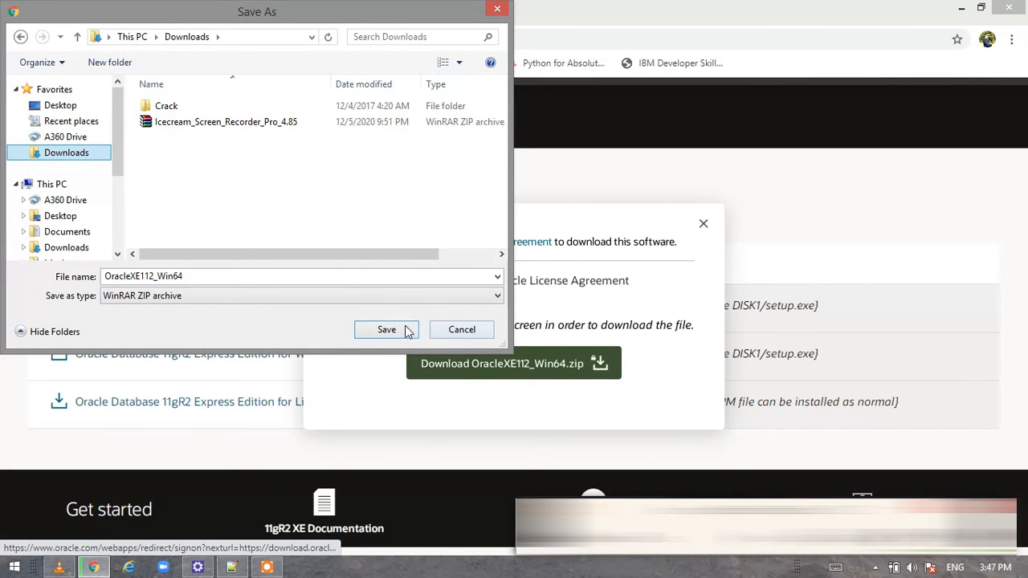
left_click(384, 336)
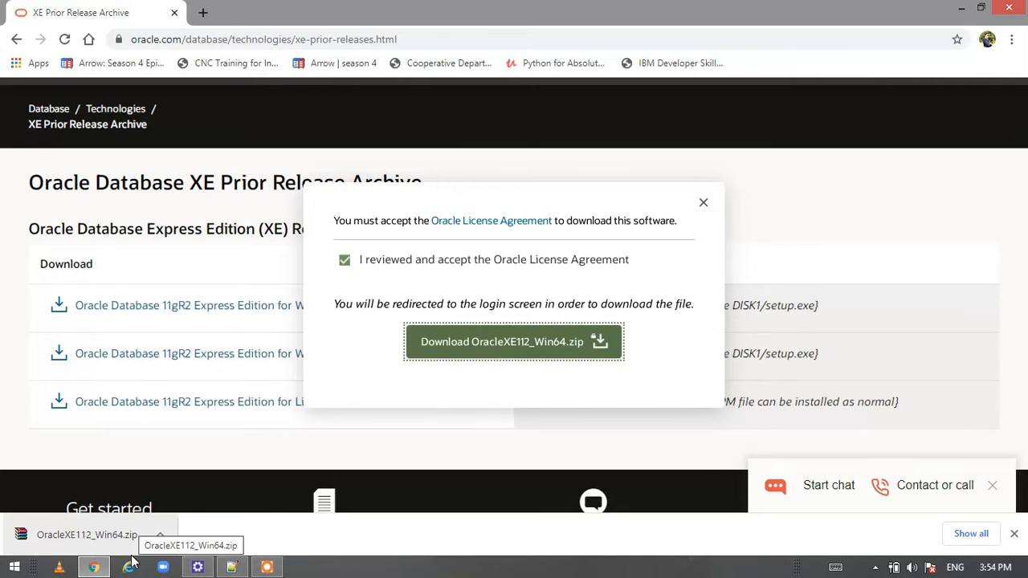
Show the downloaded zip in its folder, open it in WinRAR and run DISK1\setup.exe
left_click(160, 534)
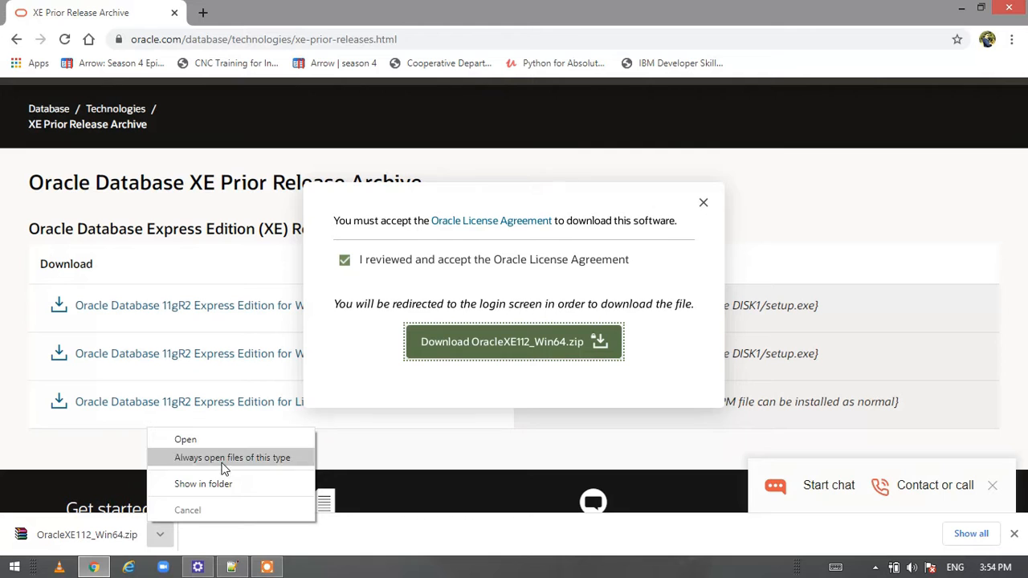
left_click(203, 485)
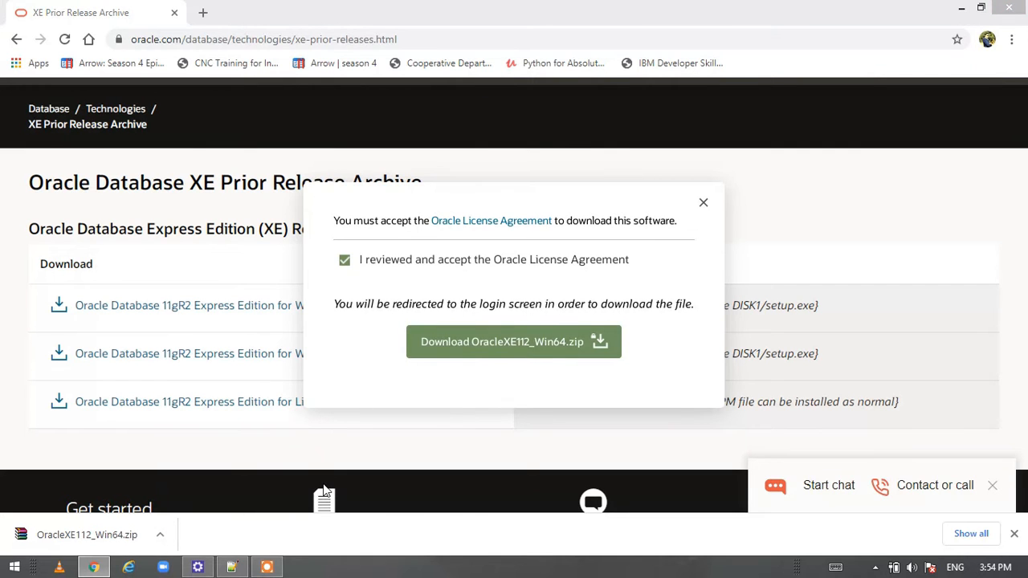
left_click(282, 94)
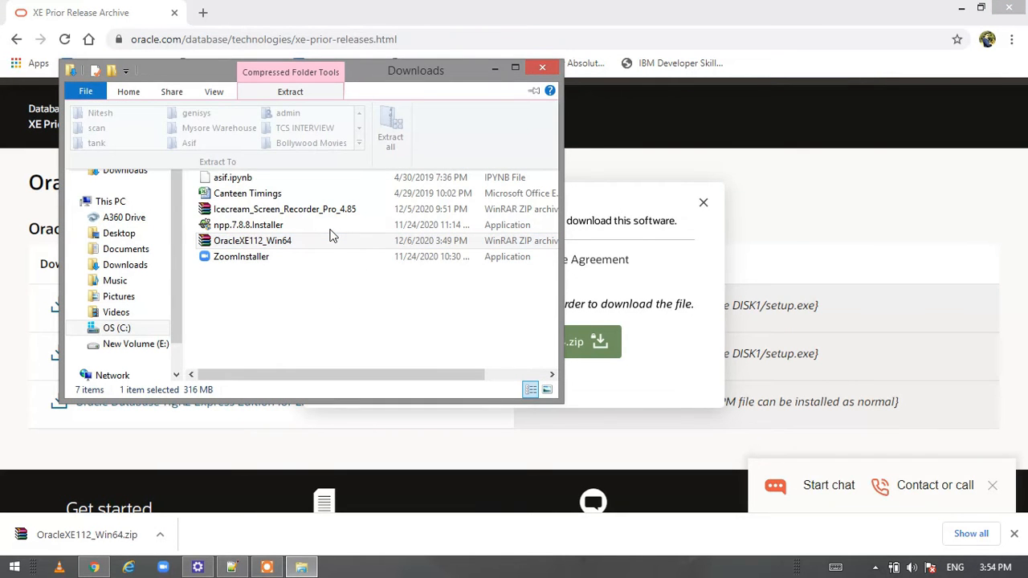
double_click(330, 240)
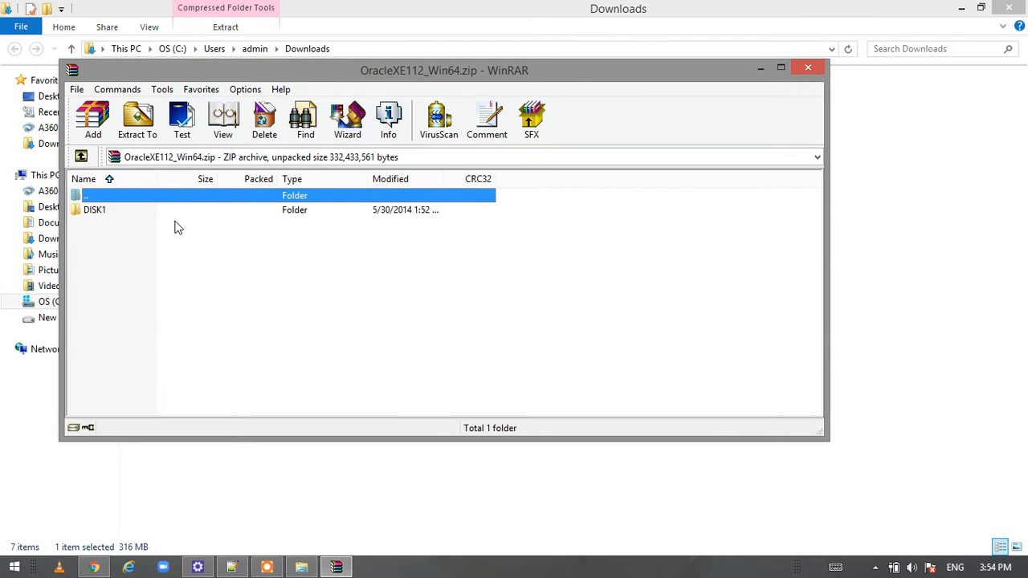
double_click(195, 212)
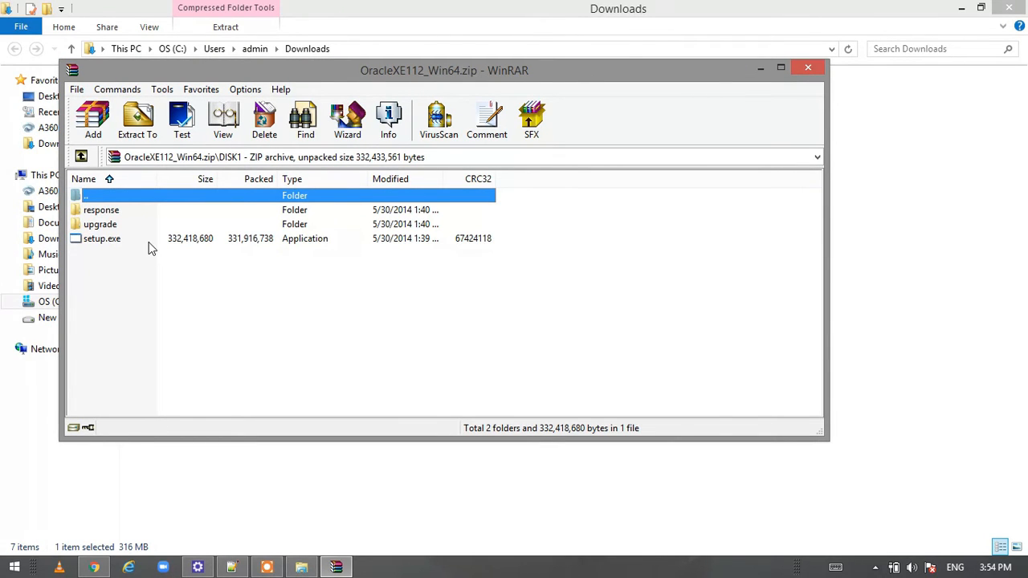
double_click(172, 239)
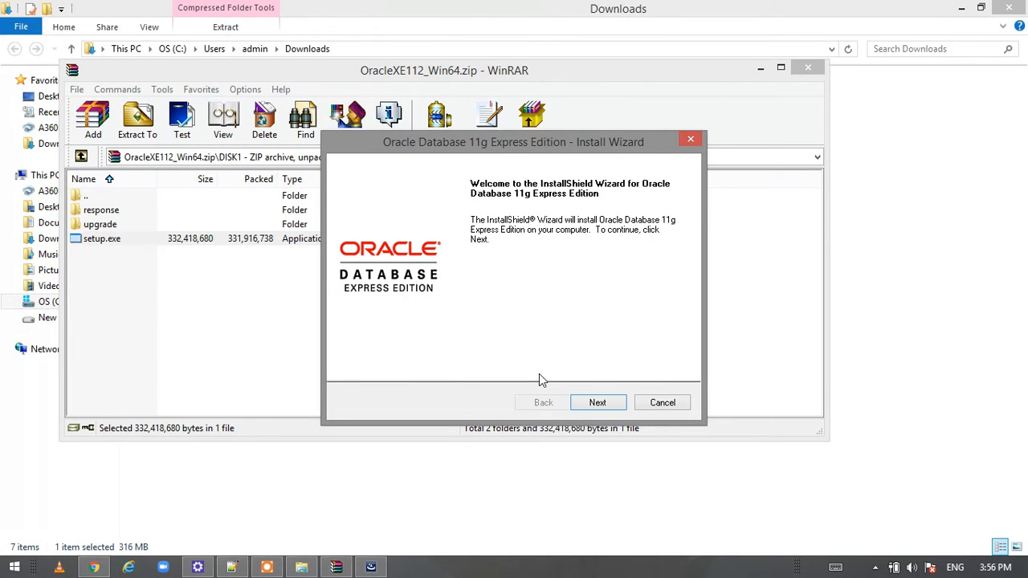
Accept the licence terms and keep the default C:\oraclexe\ destination folder
left_click(603, 402)
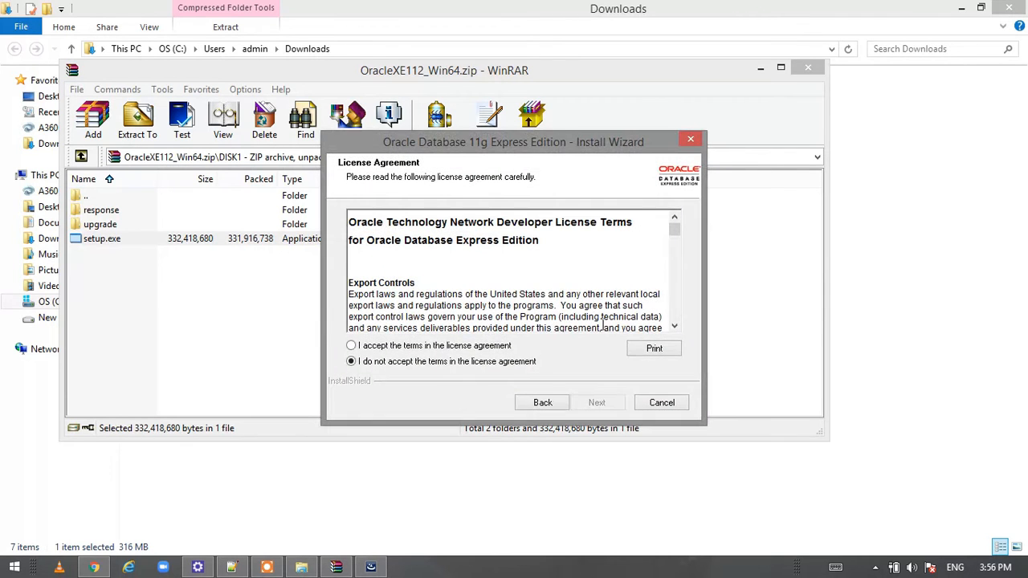
left_click(418, 347)
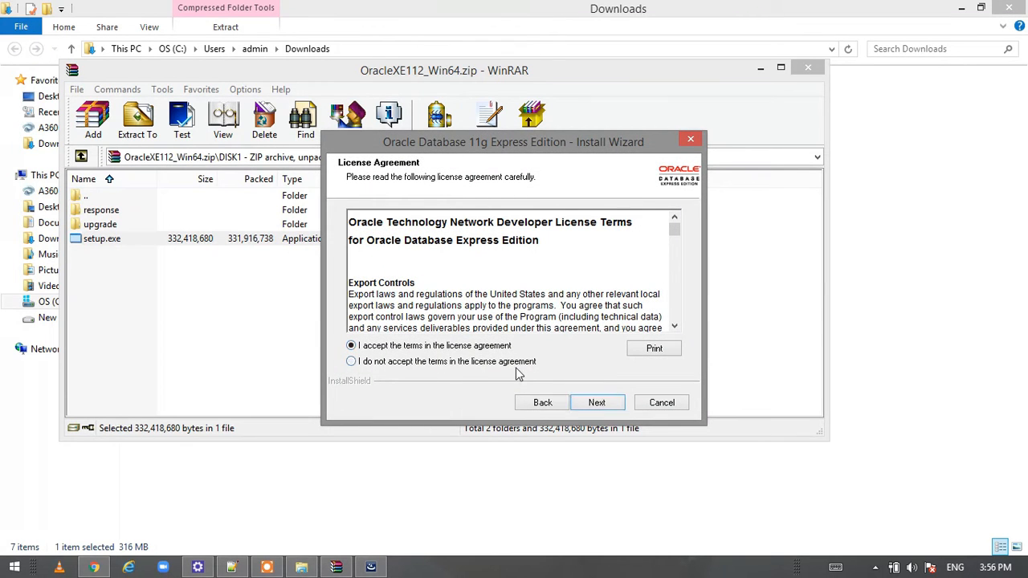
left_click(598, 402)
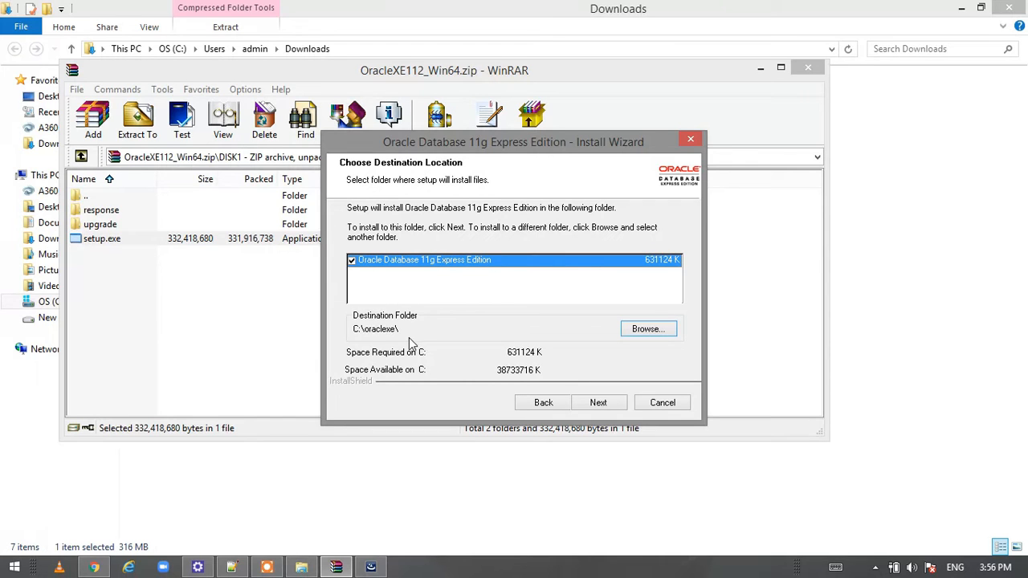
left_click(601, 403)
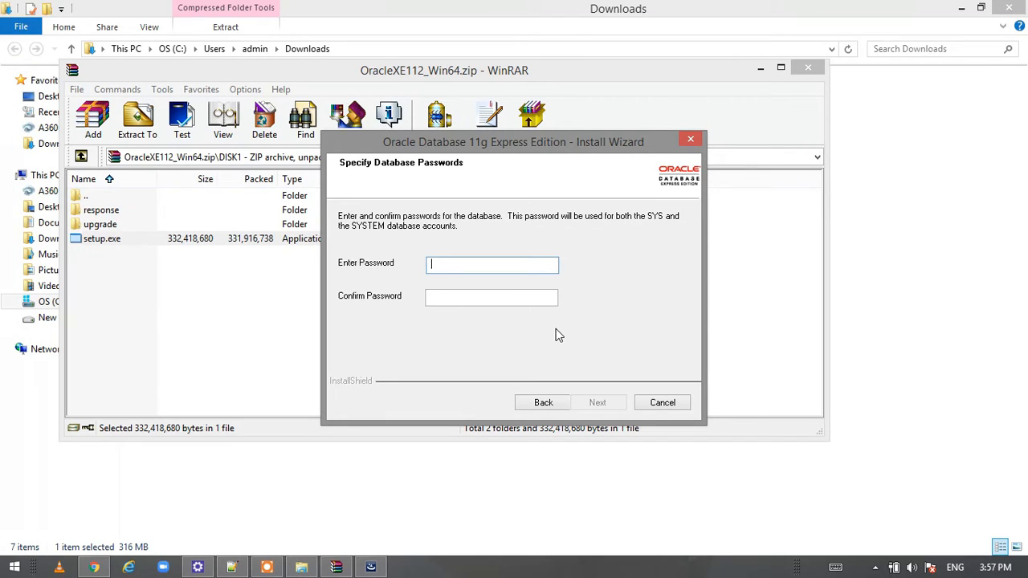
Enter and confirm the SYS/SYSTEM account password, then continue to the Summary page
type("***")
key("BackSpace")
key("BackSpace")
key("BackSpace")
type("**********")
left_click(517, 296)
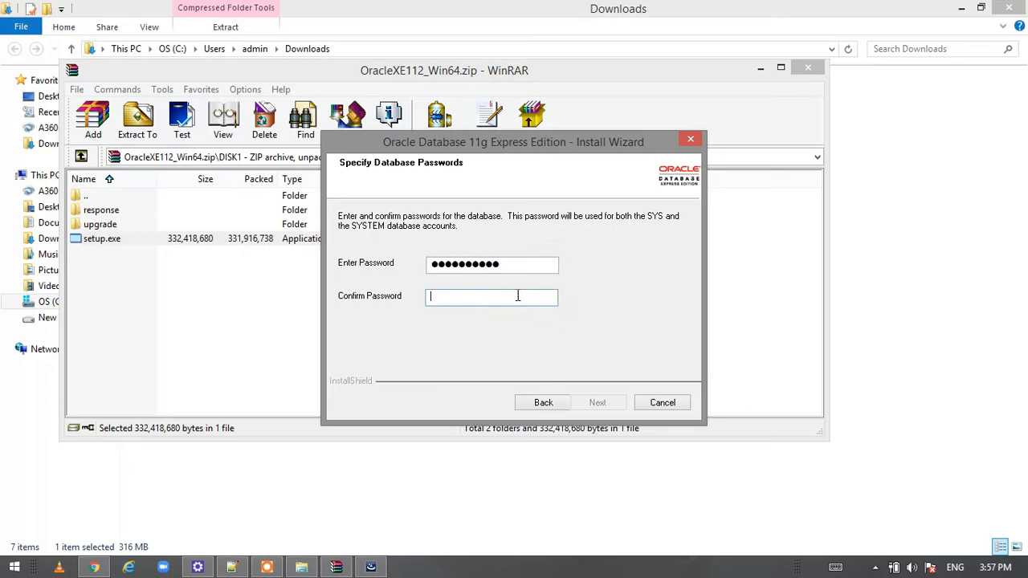
type("******")
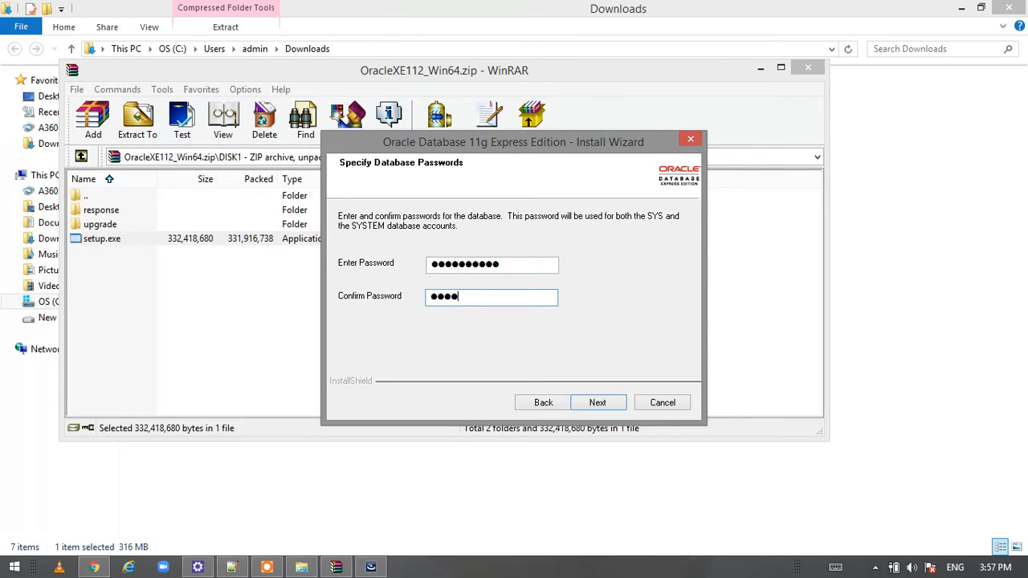
type("***")
key("BackSpace")
key("BackSpace")
key("BackSpace")
key("BackSpace")
key("BackSpace")
key("BackSpace")
key("BackSpace")
key("BackSpace")
key("BackSpace")
type("*")
type("*******")
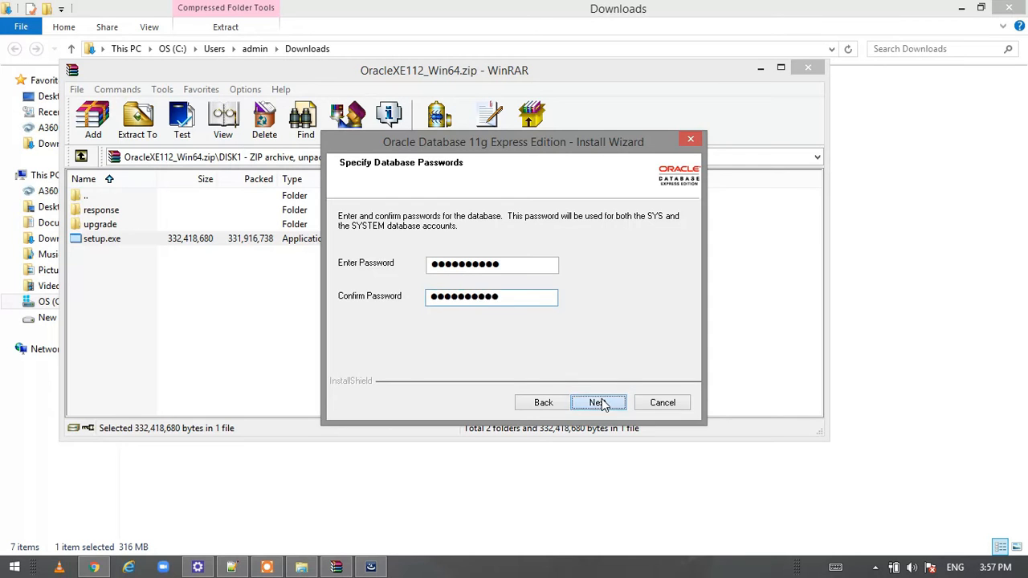
key("Return")
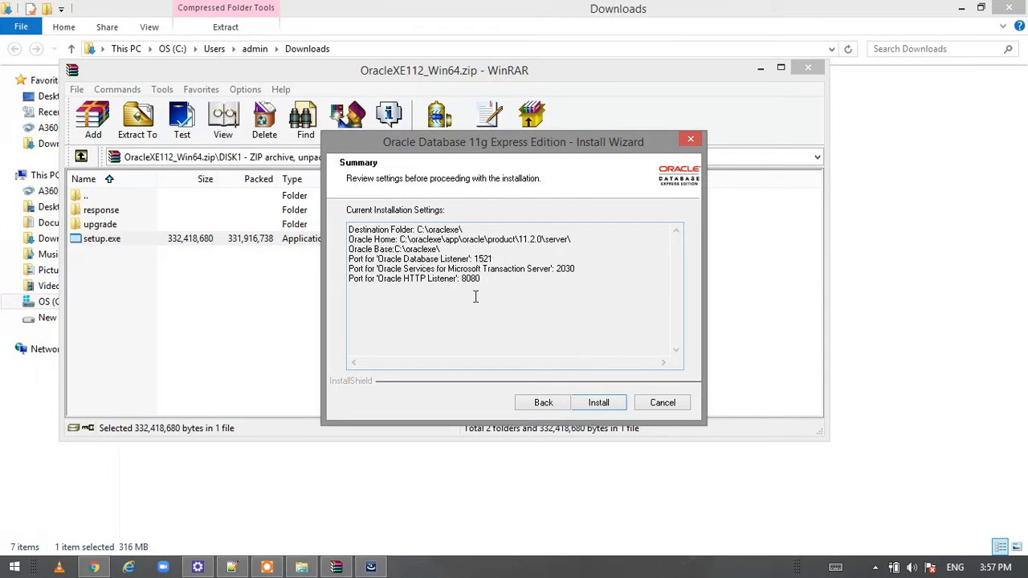
Install Oracle Database 11g XE with the summarised settings and finish the wizard
left_click(599, 402)
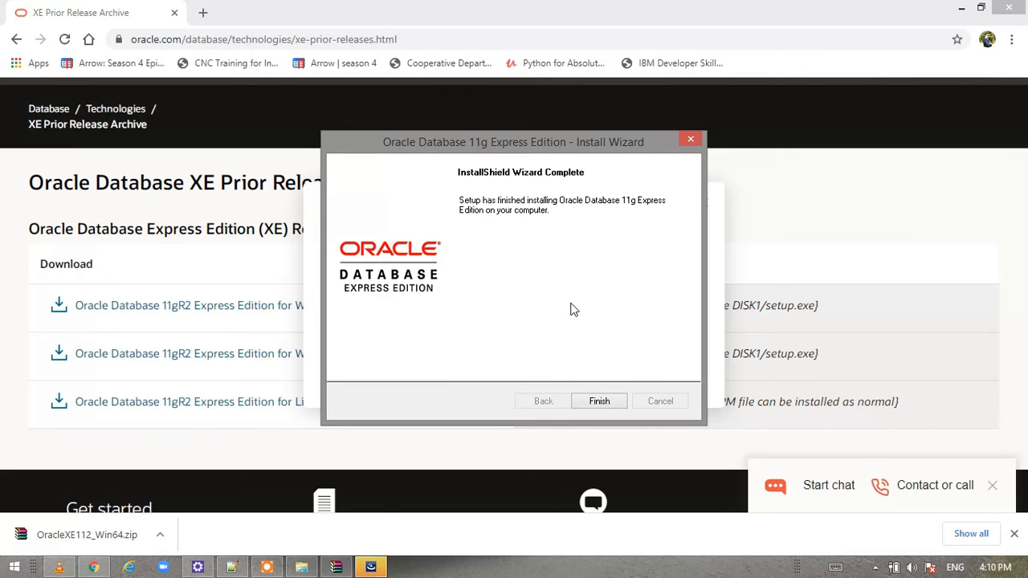
left_click(608, 402)
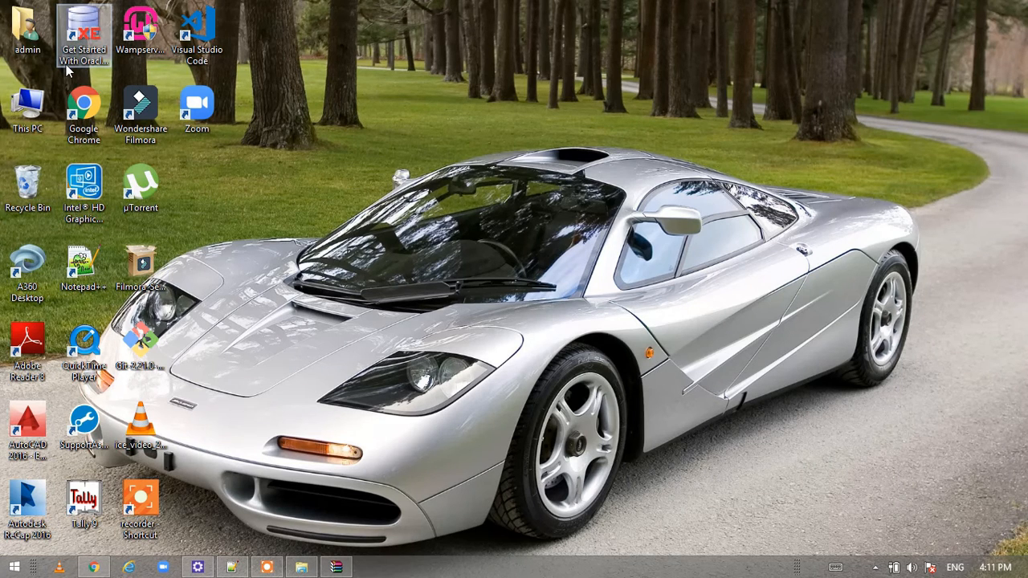
Start Run SQL Command Line via a Start search for 'run', closing the duplicate console
left_click(84, 36)
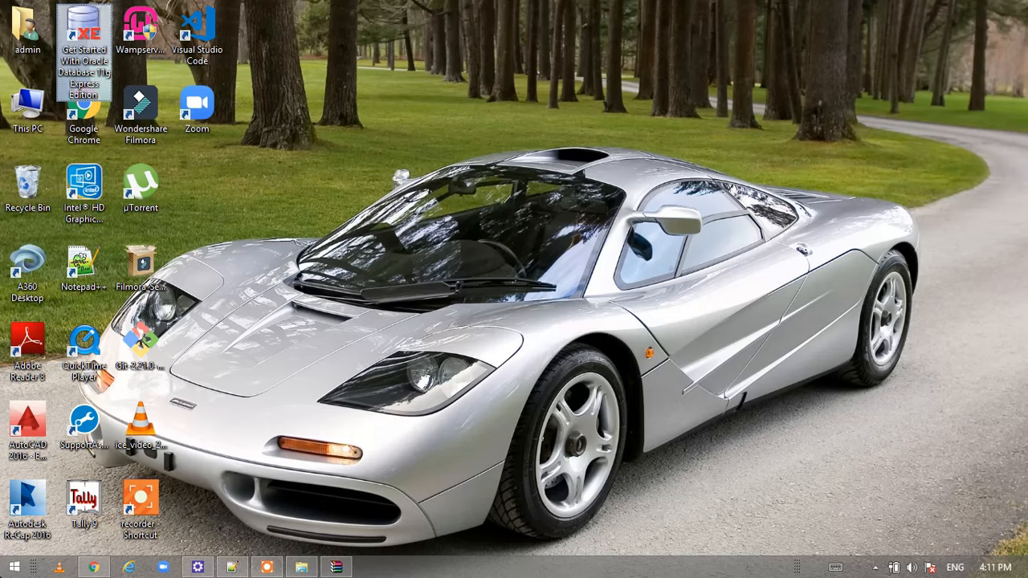
left_click(15, 567)
left_click(981, 58)
type("run SQL Command Line")
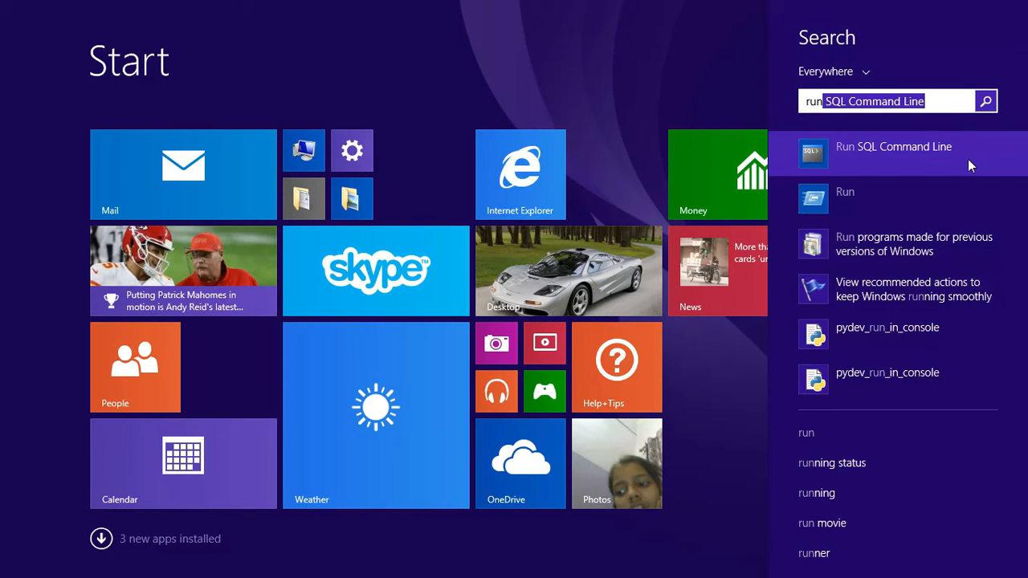
left_click(968, 159)
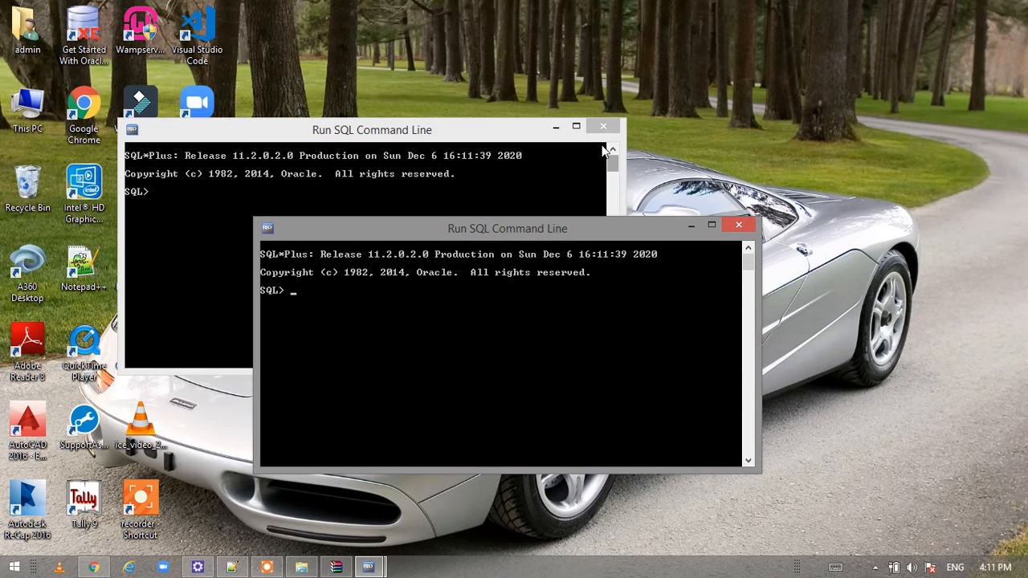
left_click(738, 227)
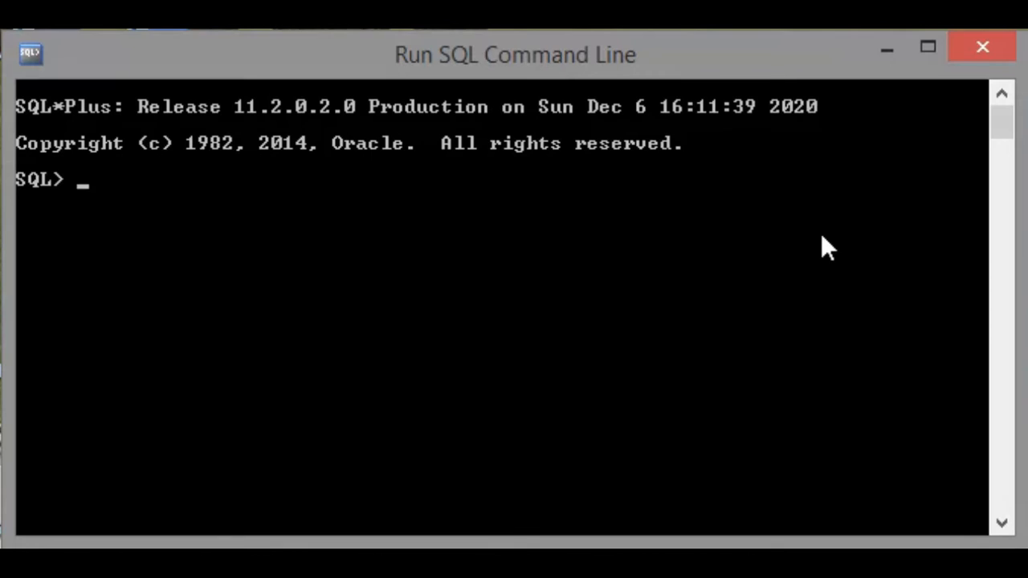
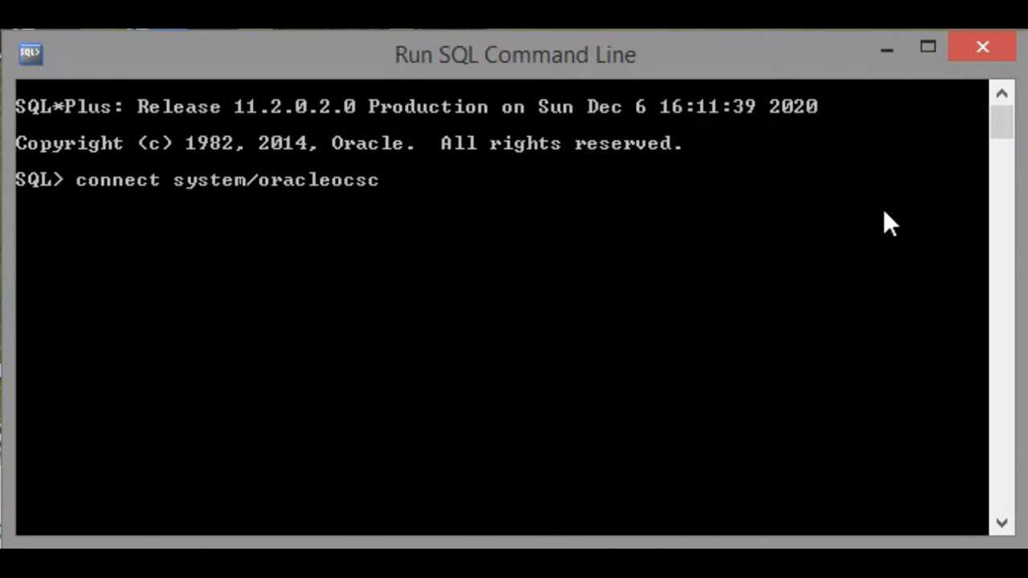
Connect in SQL*Plus as SYSTEM with the account password, then maximize the new Chrome window
key("Return")
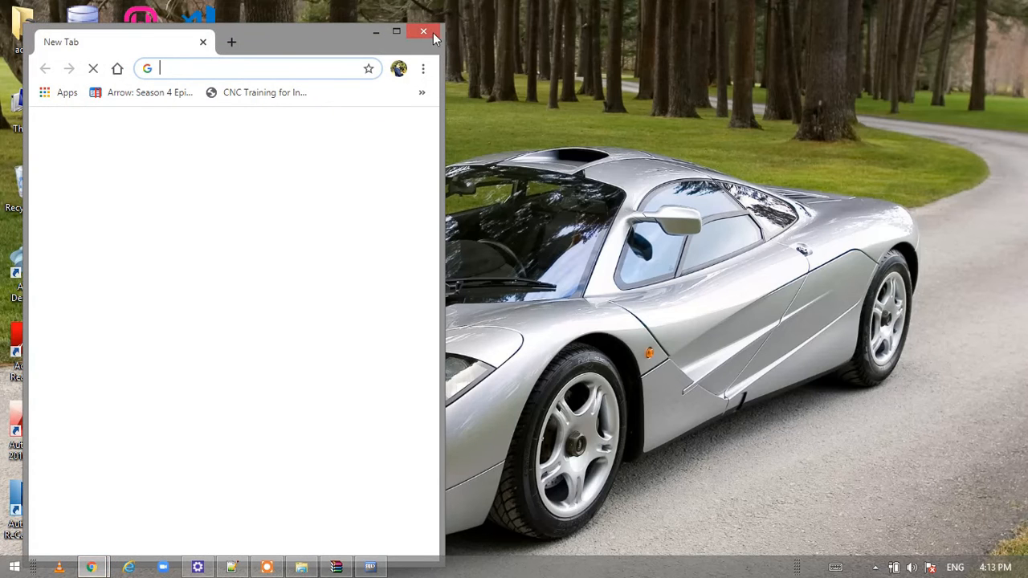
left_click(397, 32)
Search the web for 'sql developer' from the Chrome address bar
left_click(399, 37)
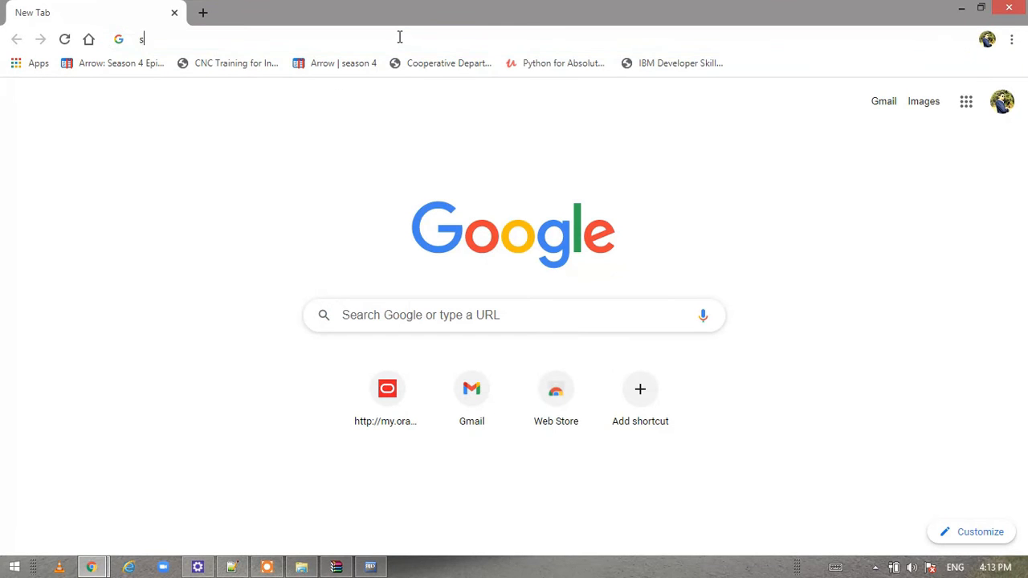
type("sql developer")
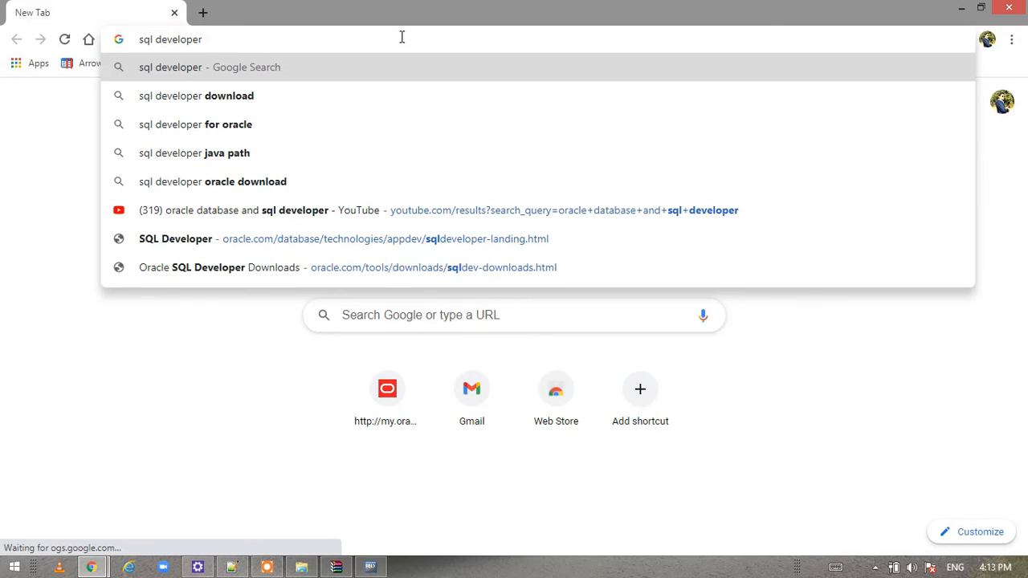
key("Return")
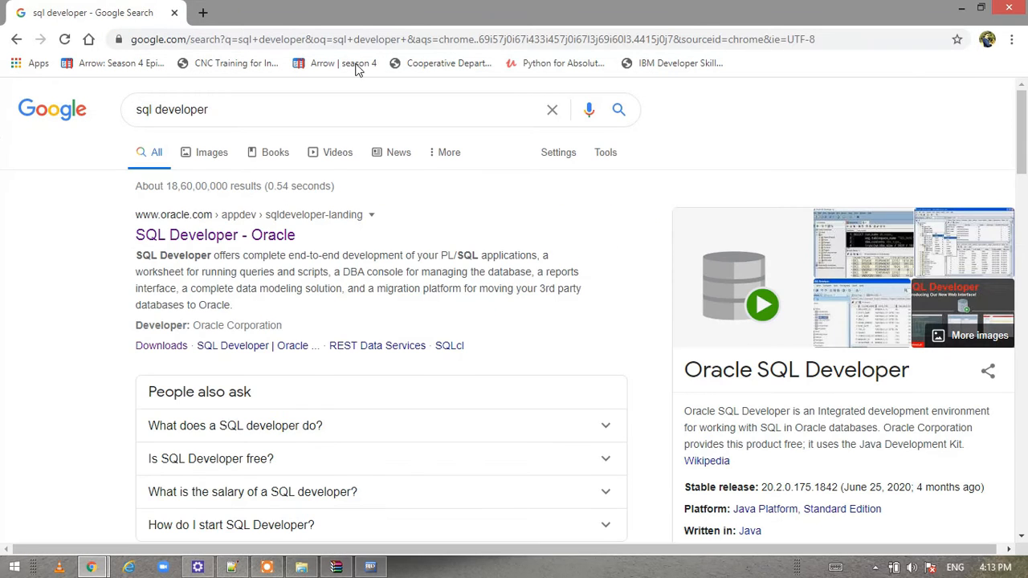
Open the 'SQL Developer - Oracle' result and go to its Downloads page
left_click(216, 238)
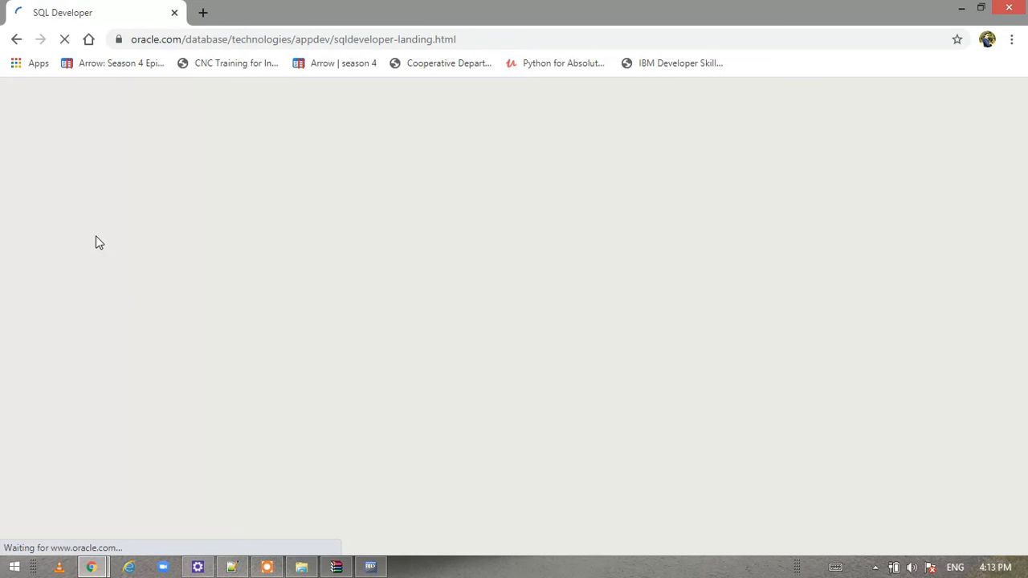
scroll(194, 237, "down", 1)
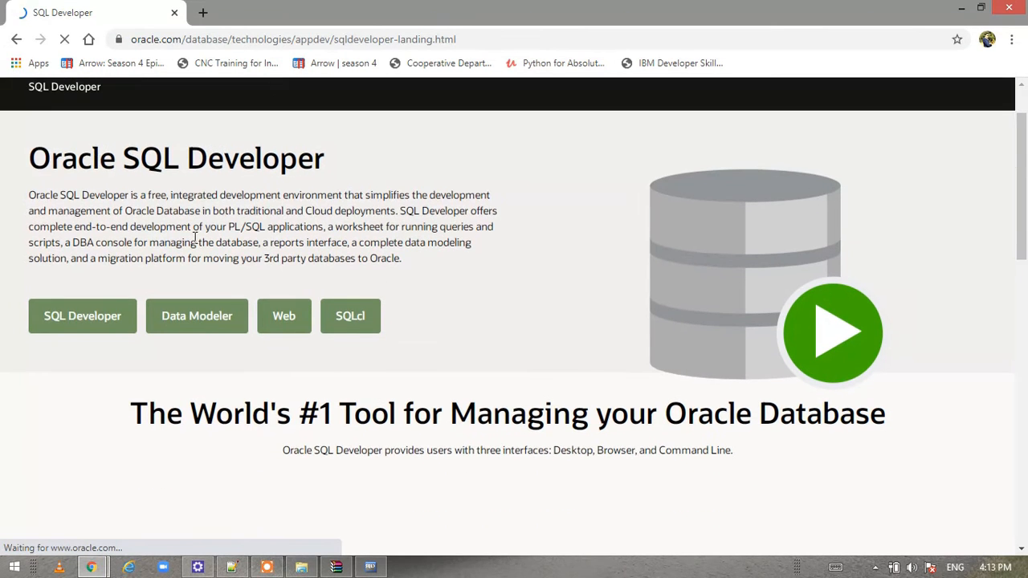
scroll(197, 229, "up", 1)
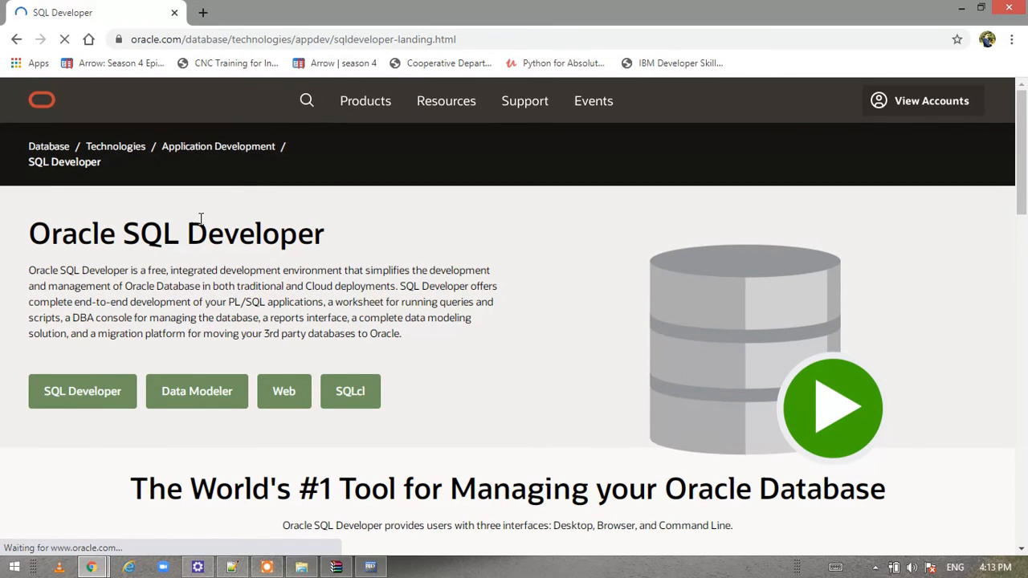
scroll(199, 222, "down", 1)
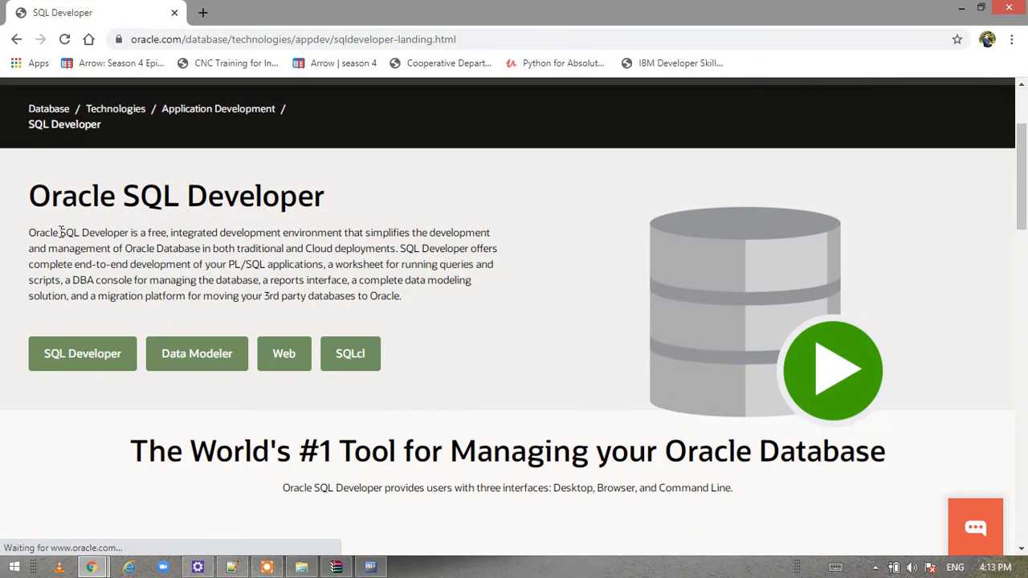
scroll(377, 245, "down", 1)
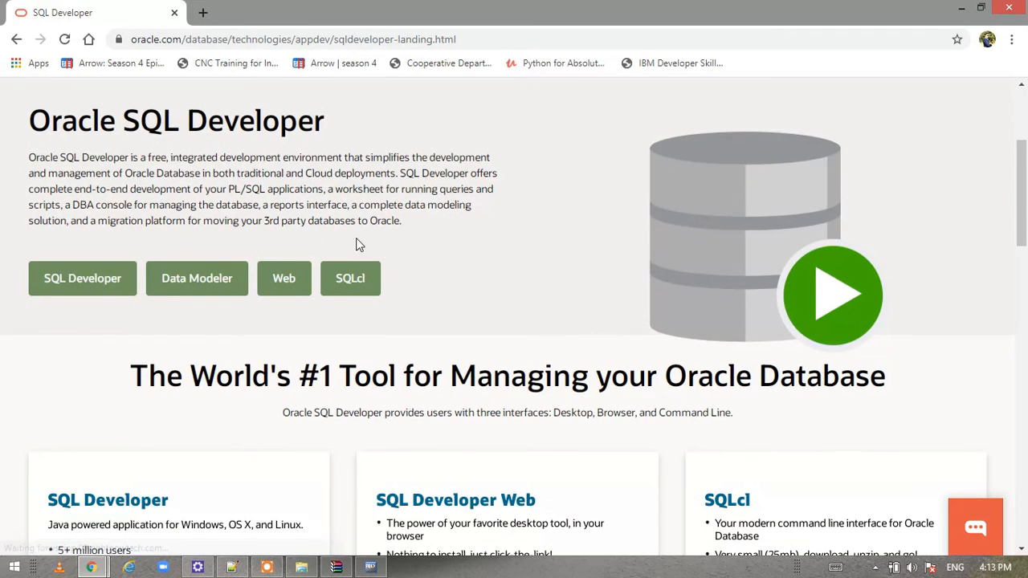
scroll(75, 273, "down", 2)
scroll(152, 301, "up", 1)
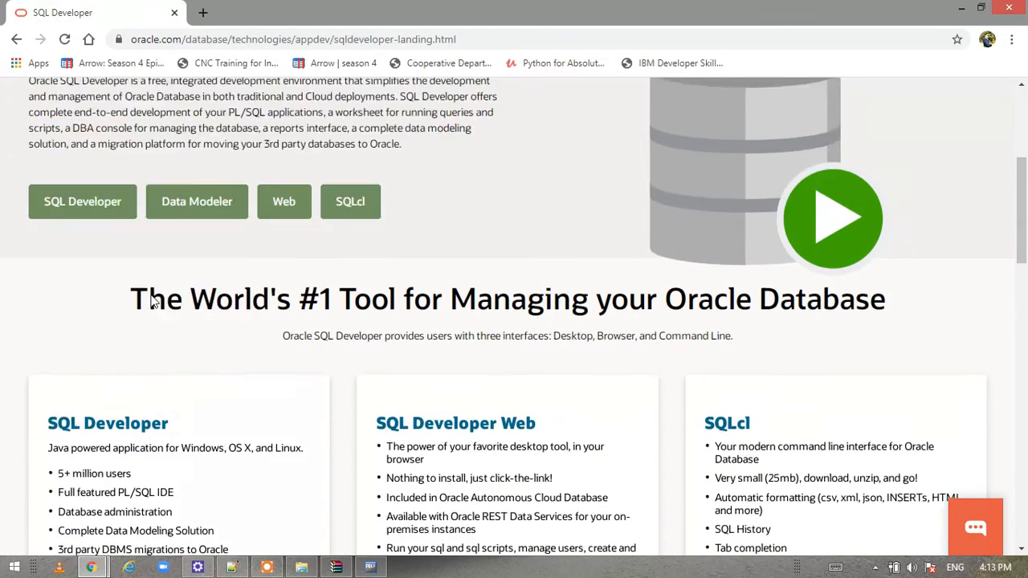
scroll(153, 301, "up", 1)
left_click(84, 281)
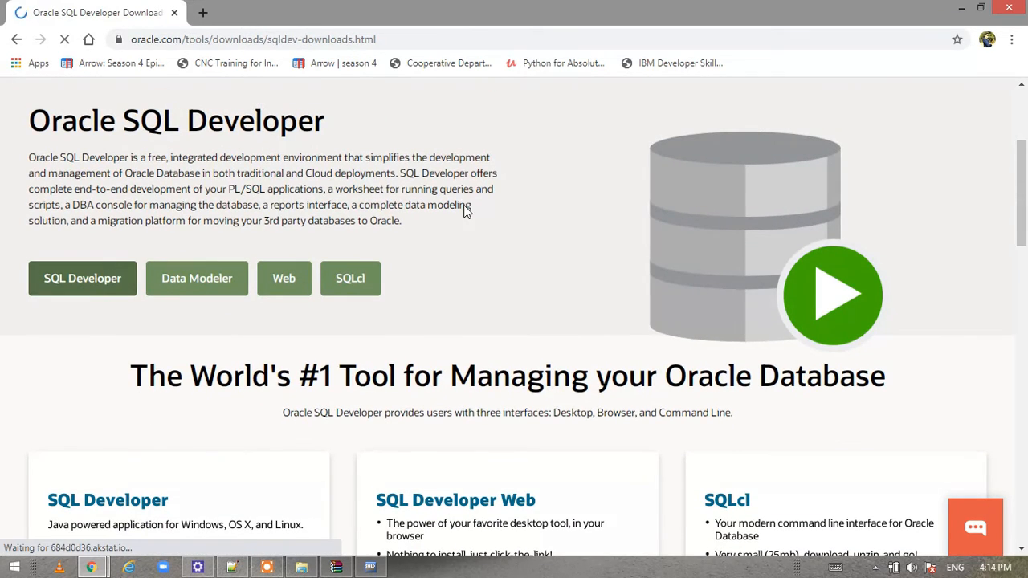
Review the version 20.2 download packages, returning to the Windows 64-bit with JDK 8 row
scroll(463, 212, "down", 2)
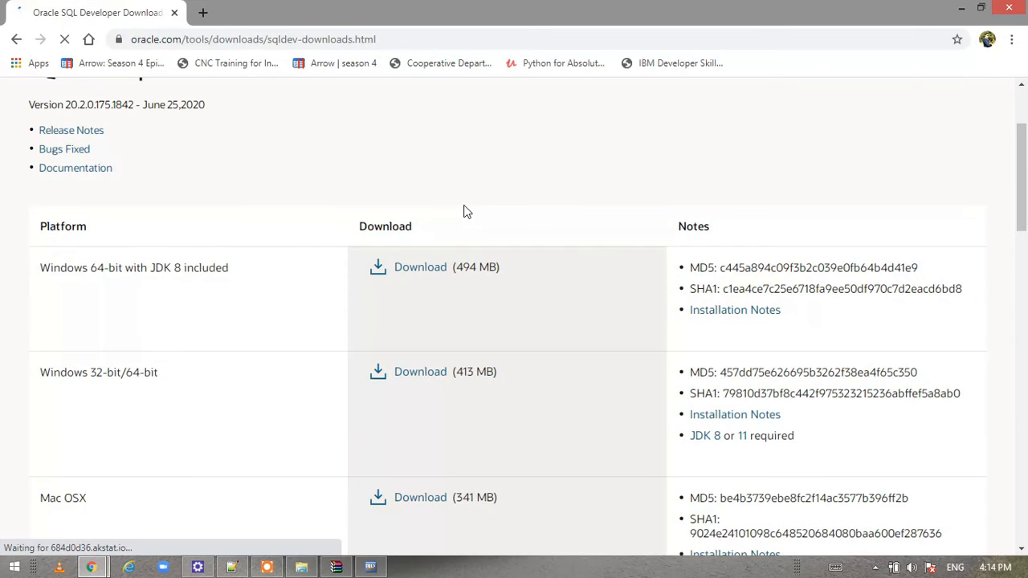
scroll(463, 211, "up", 1)
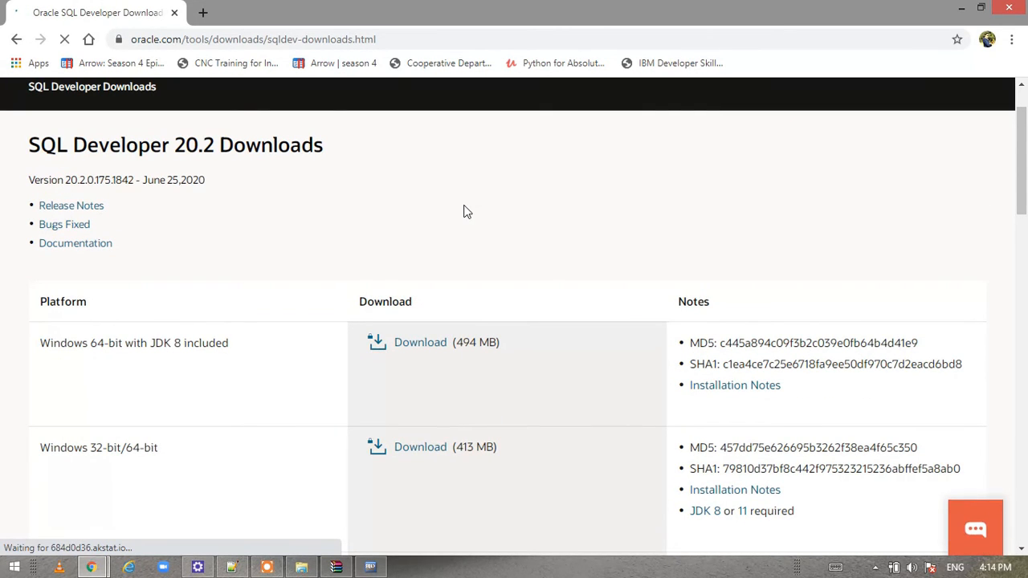
scroll(418, 249, "down", 1)
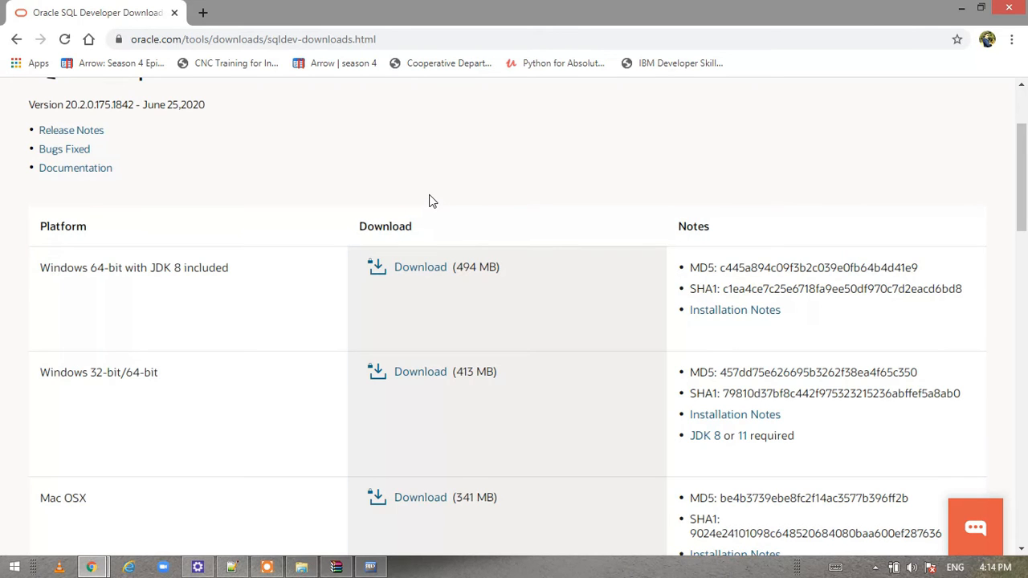
scroll(429, 201, "down", 2)
scroll(429, 200, "down", 2)
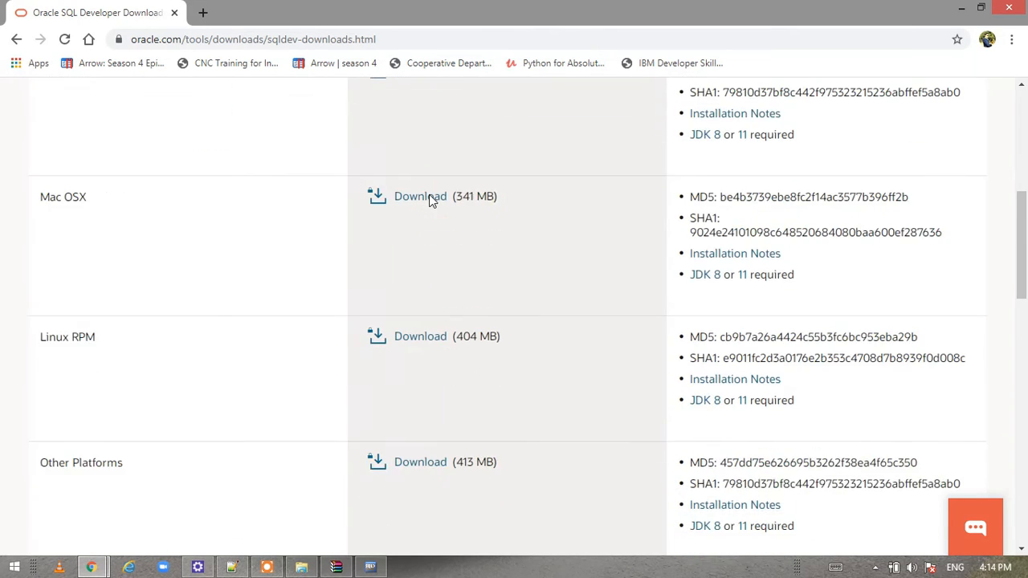
scroll(429, 201, "up", 4)
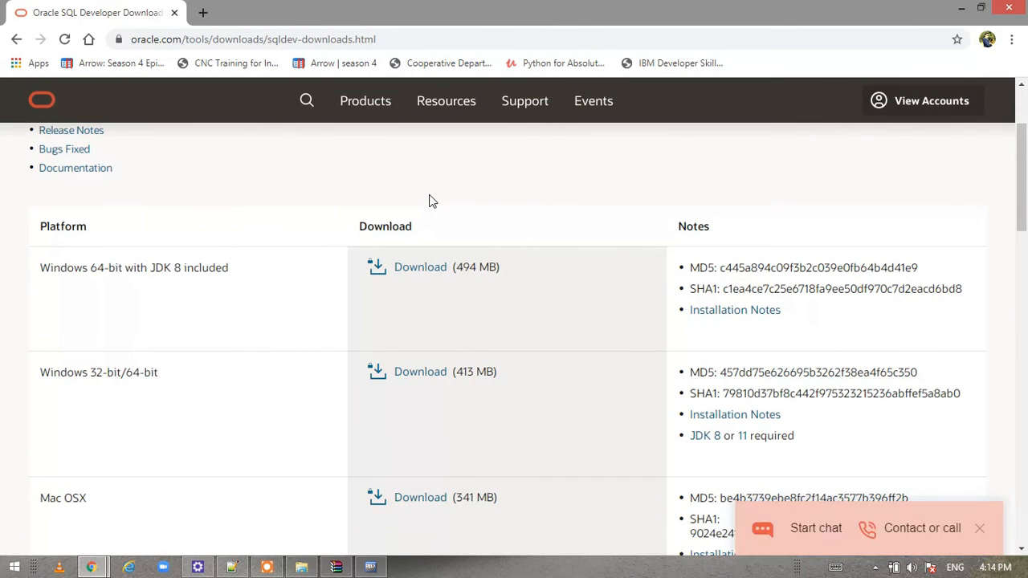
scroll(474, 214, "down", 5)
scroll(475, 214, "down", 4)
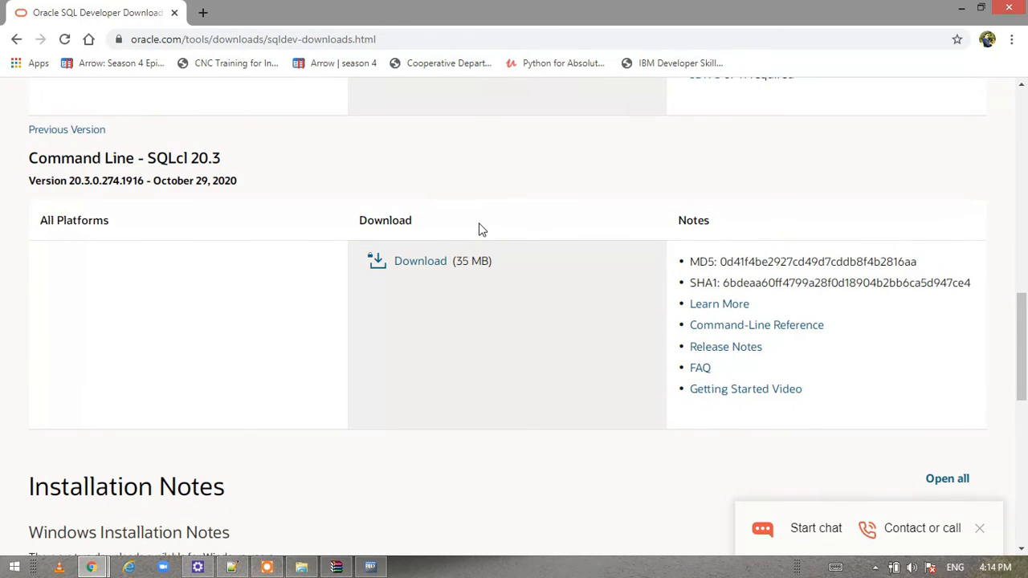
scroll(483, 221, "up", 10)
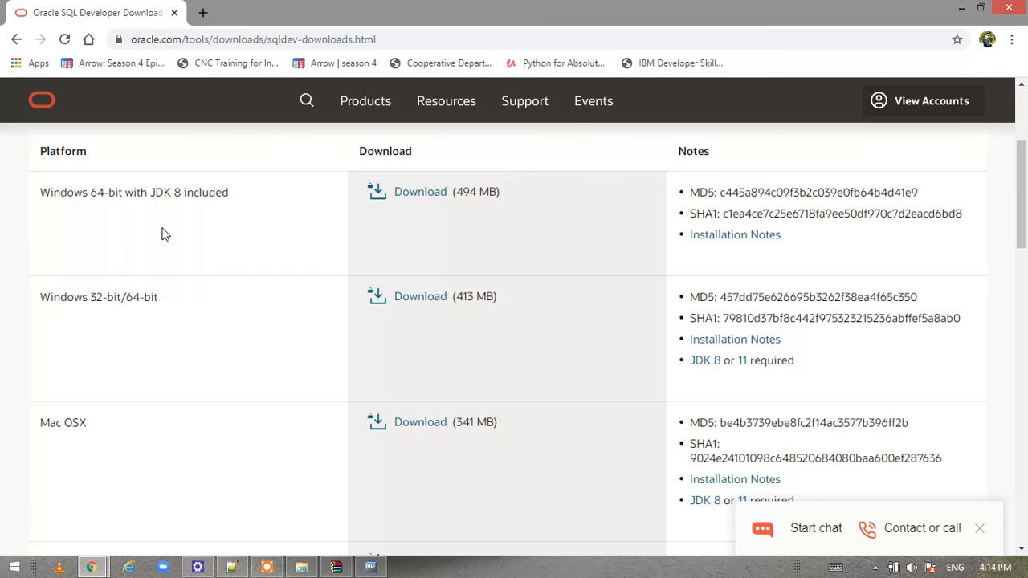
Accept the Oracle License Agreement and download sqldeveloper-20.2.0.175.1842-x64.zip (Windows 64-bit, JDK 8)
left_click(409, 205)
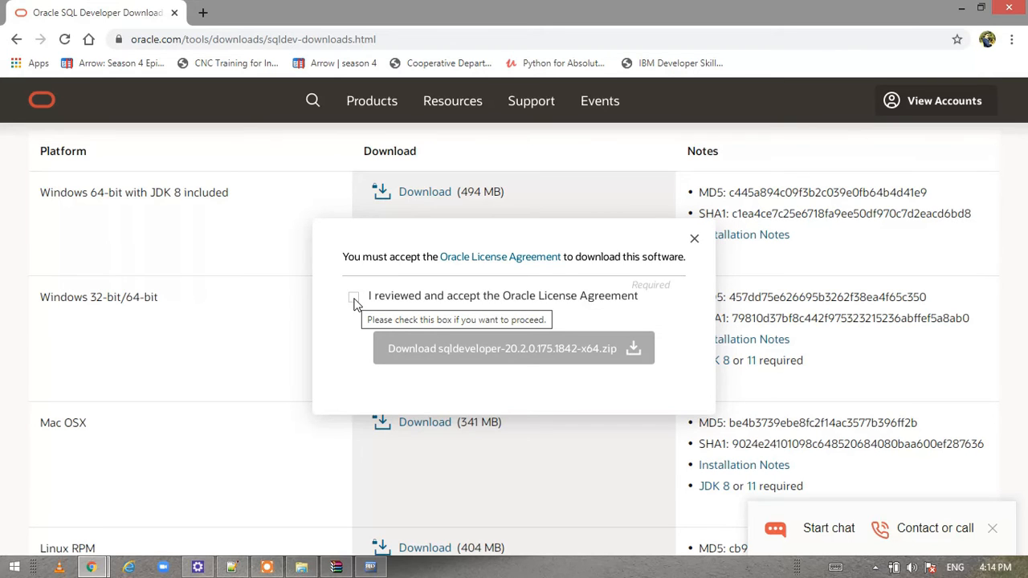
left_click(355, 299)
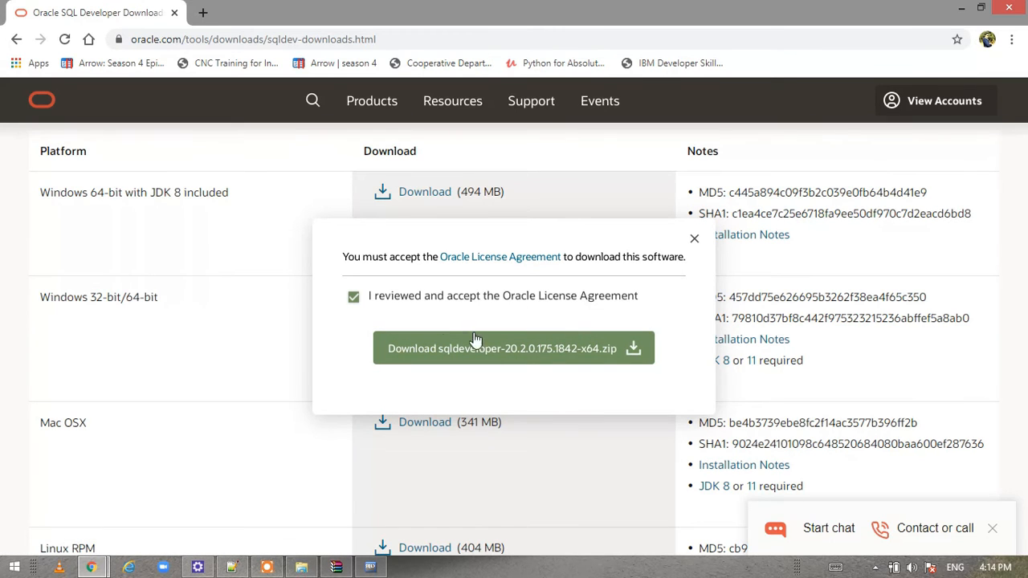
left_click(564, 347)
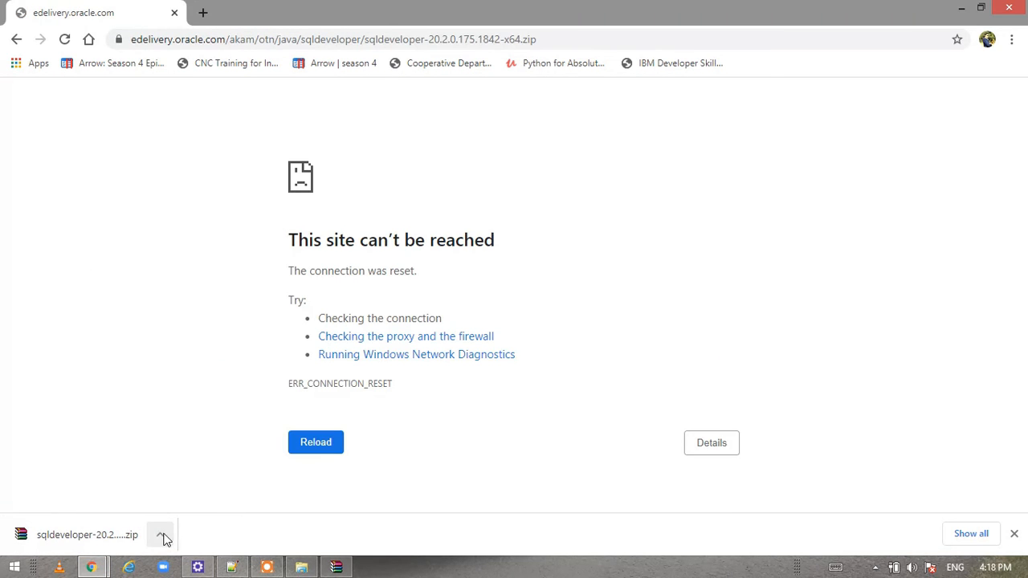
left_click(161, 535)
Extract the sqldeveloper folder from the downloaded zip to C:\ with WinRAR
left_click(236, 486)
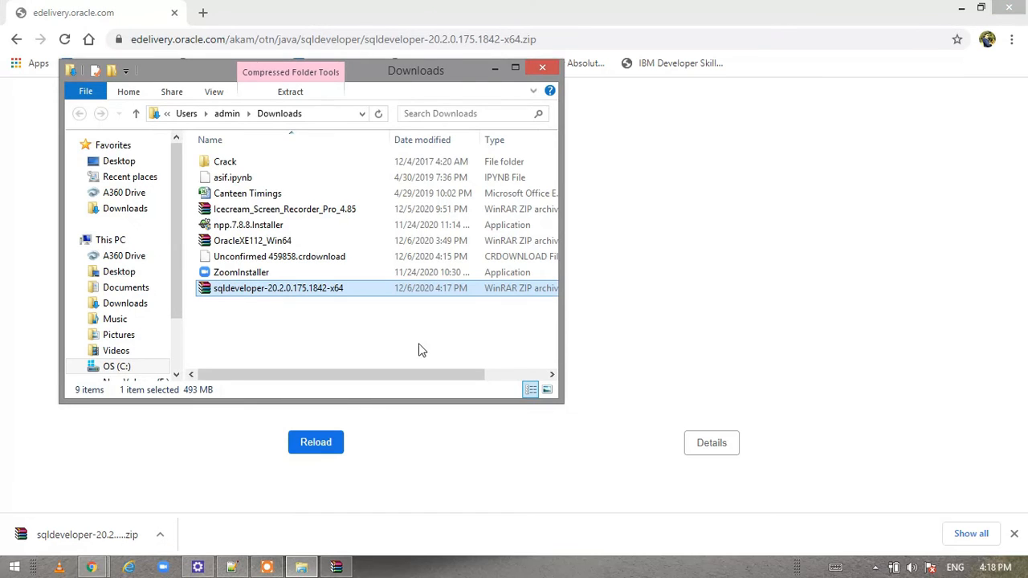
left_click(277, 94)
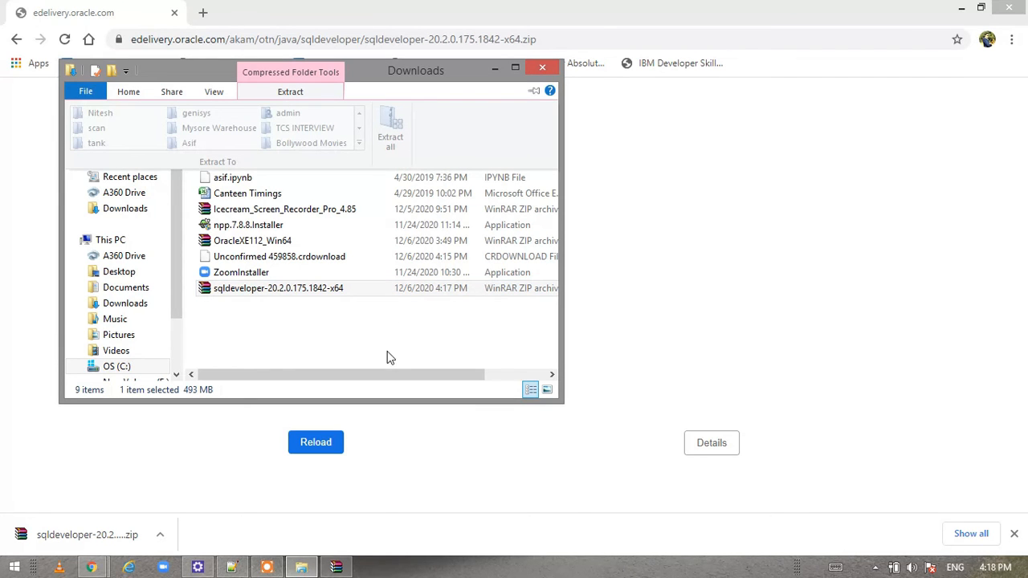
double_click(406, 289)
left_click(157, 210)
double_click(157, 211)
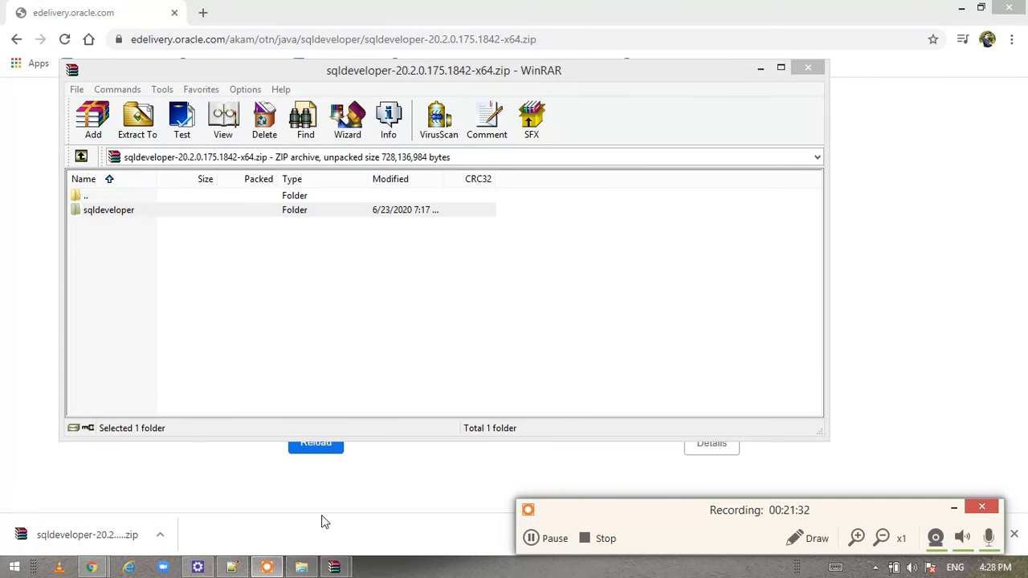
Launch sqldeveloper.exe from the extracted C:\sqldeveloper folder
left_click(304, 566)
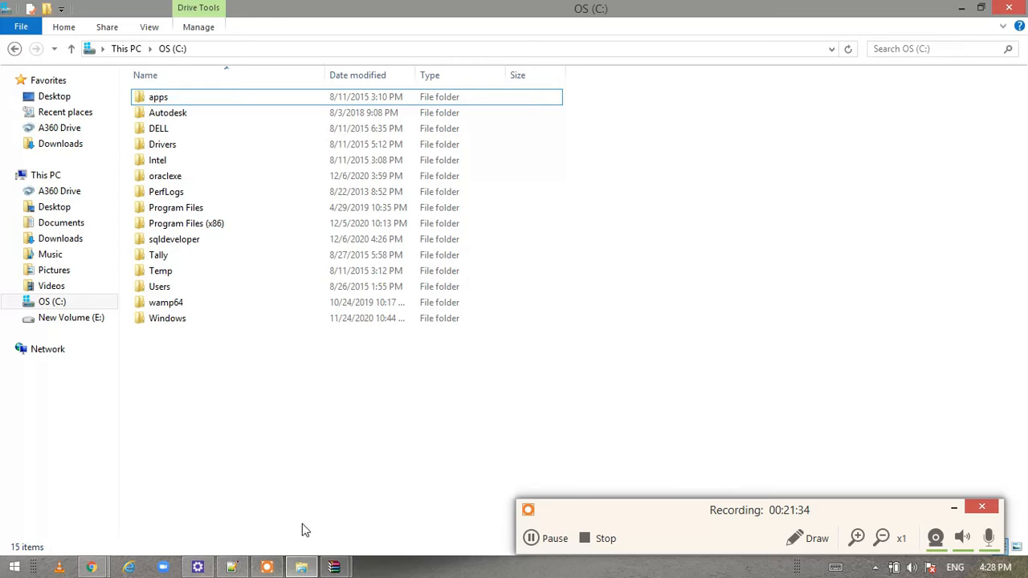
double_click(200, 246)
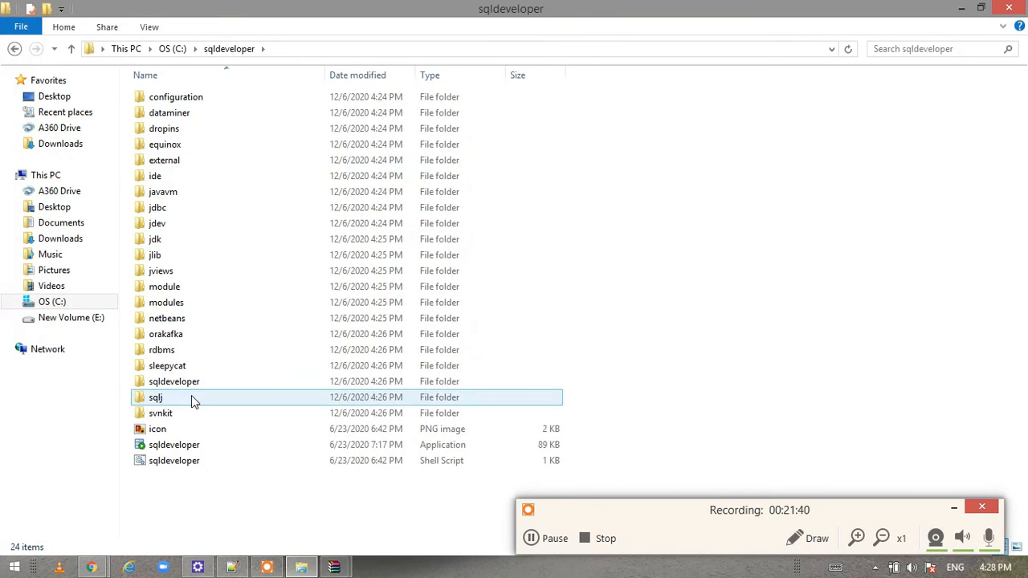
double_click(198, 446)
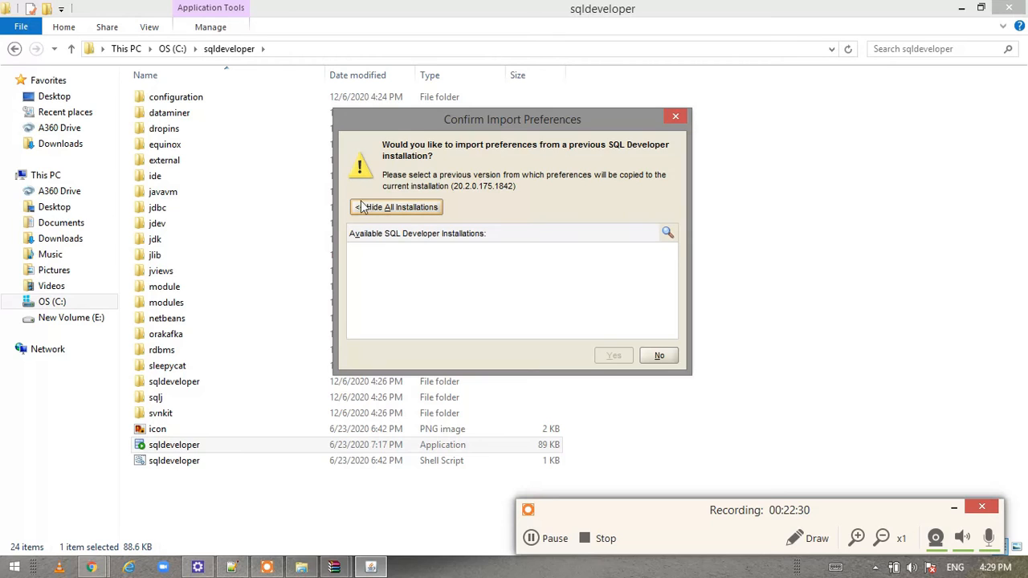
Decline importing old preferences, close the Usage Tracking notice, and maximize the SQL Developer window
left_click(660, 355)
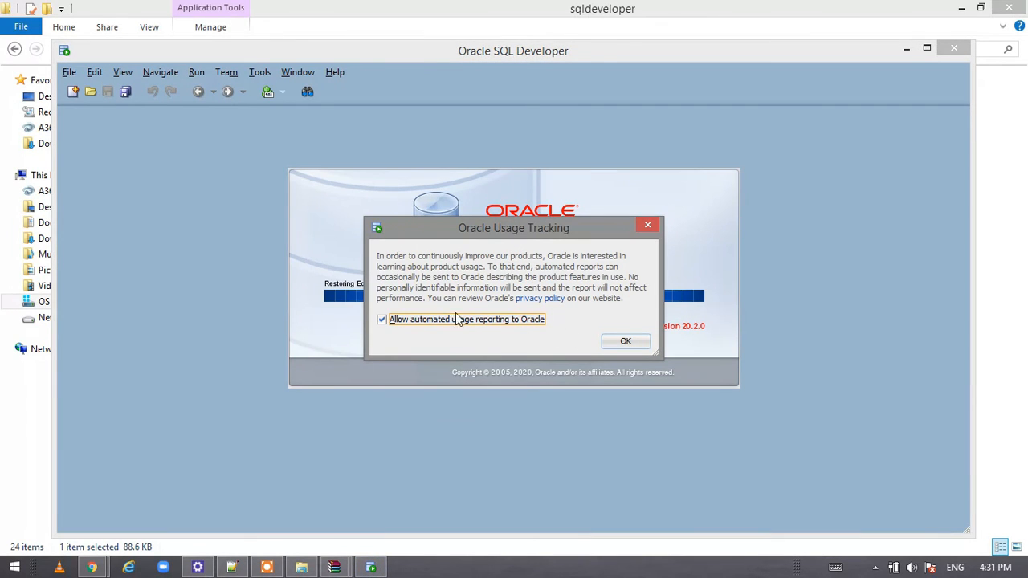
key("Return")
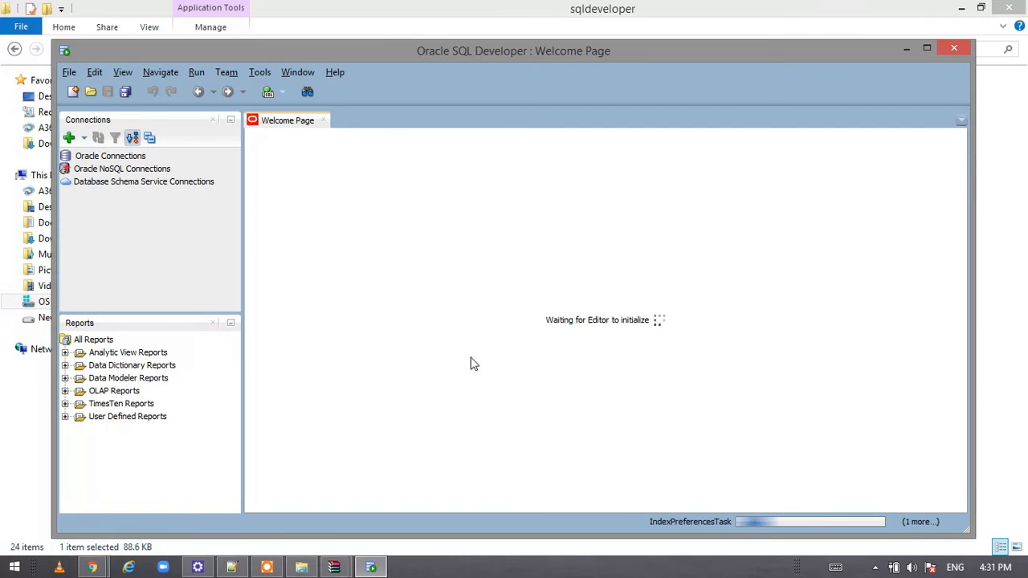
left_click(929, 49)
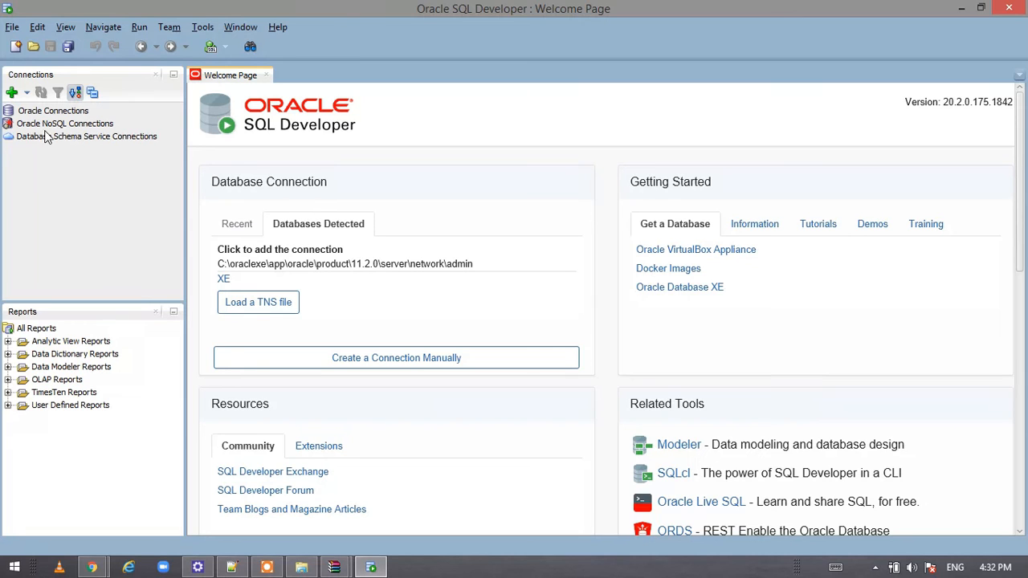
Start a new database connection named Oracle11g_Database
left_click(28, 95)
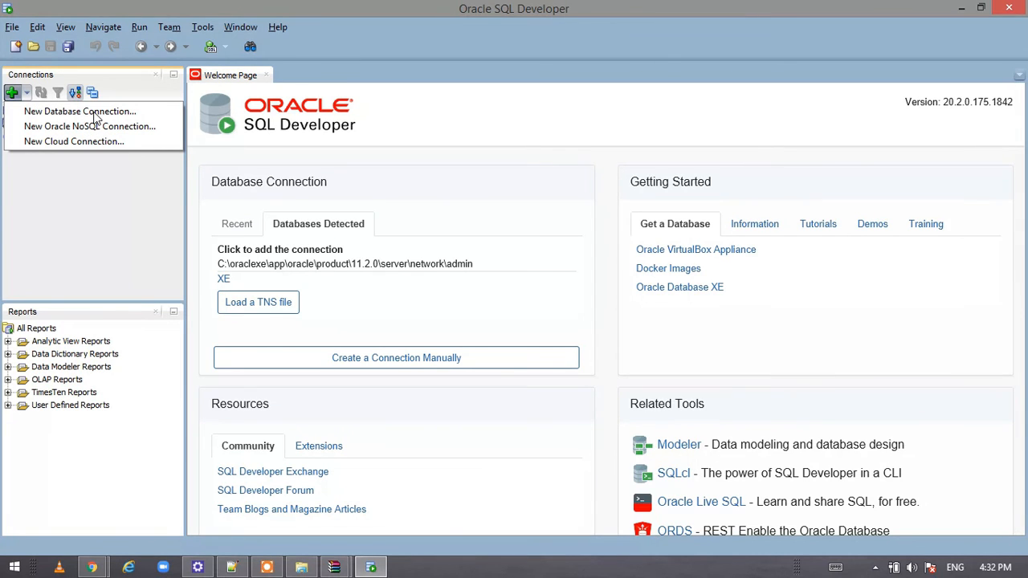
left_click(94, 113)
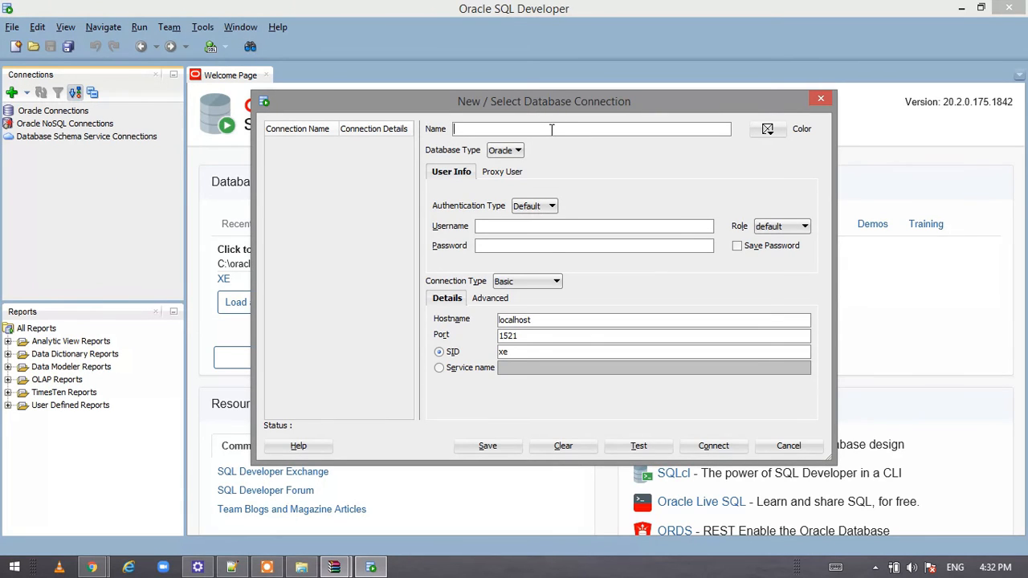
type("Oracle11g_Database")
Enter username SYSTEM and the account password, save the password, then test and connect
left_click(528, 227)
type("SYSTEM")
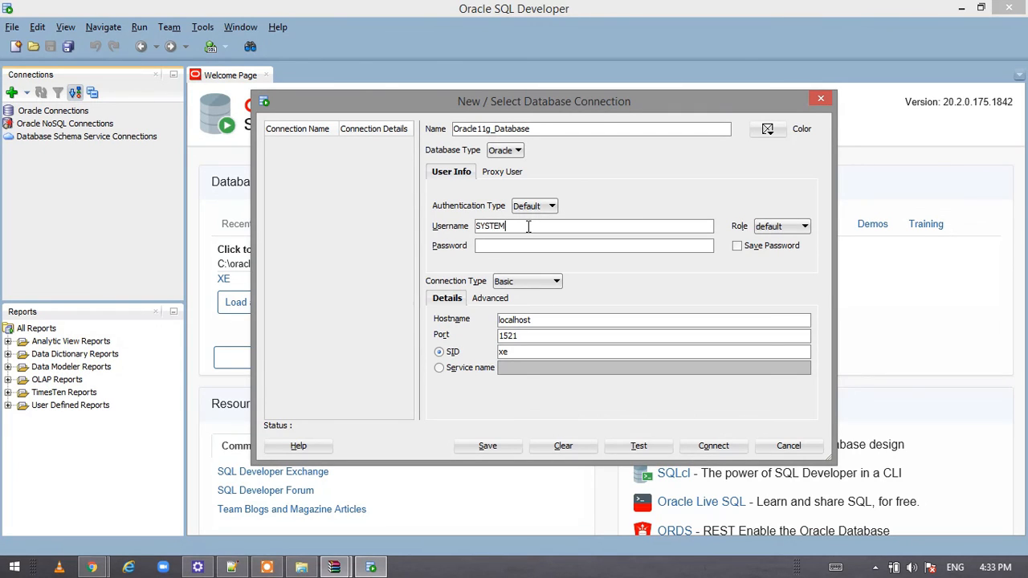
key("Tab")
left_click(573, 243)
left_click(738, 247)
left_click(666, 447)
left_click(715, 448)
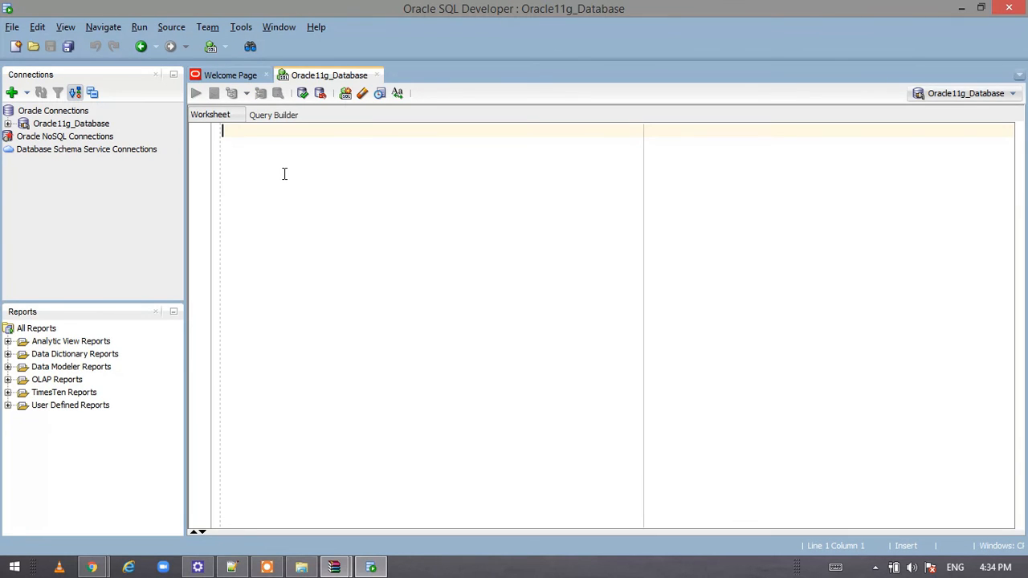
Expand Oracle11g_Database to show its Tables, Views, Indexes and other object folders
left_click(7, 124)
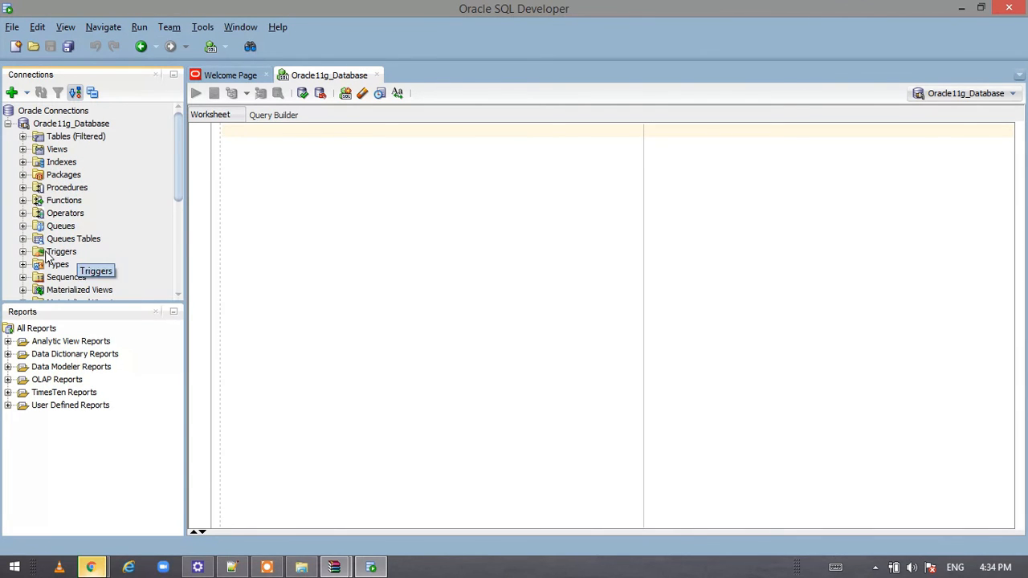
scroll(118, 229, "down", 5)
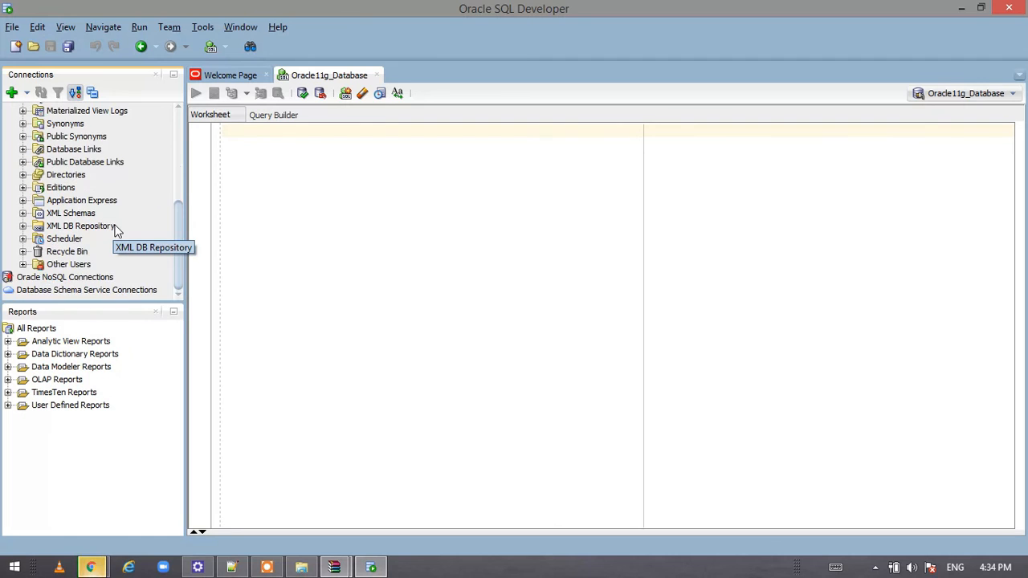
scroll(116, 230, "up", 2)
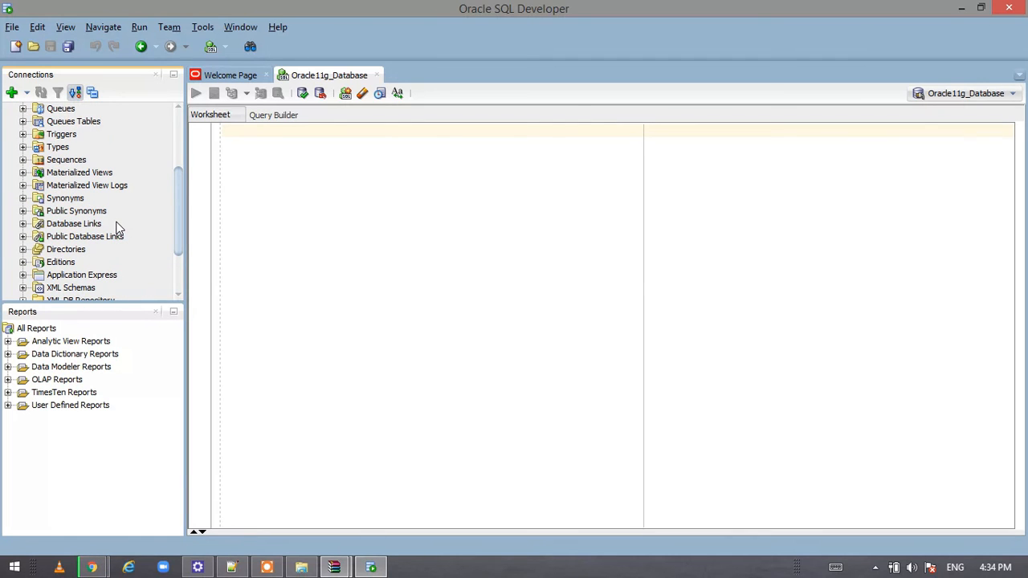
scroll(116, 228, "up", 2)
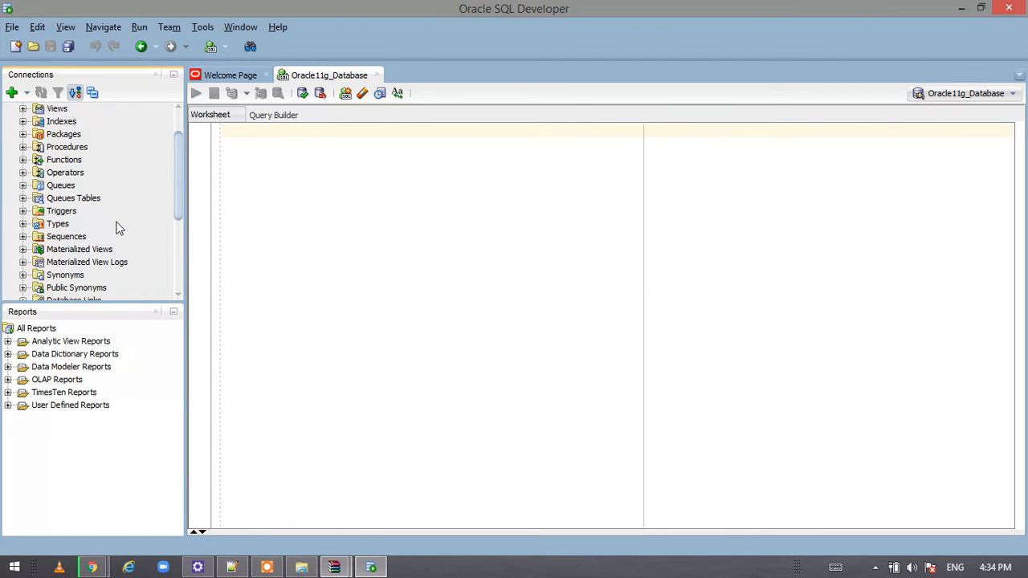